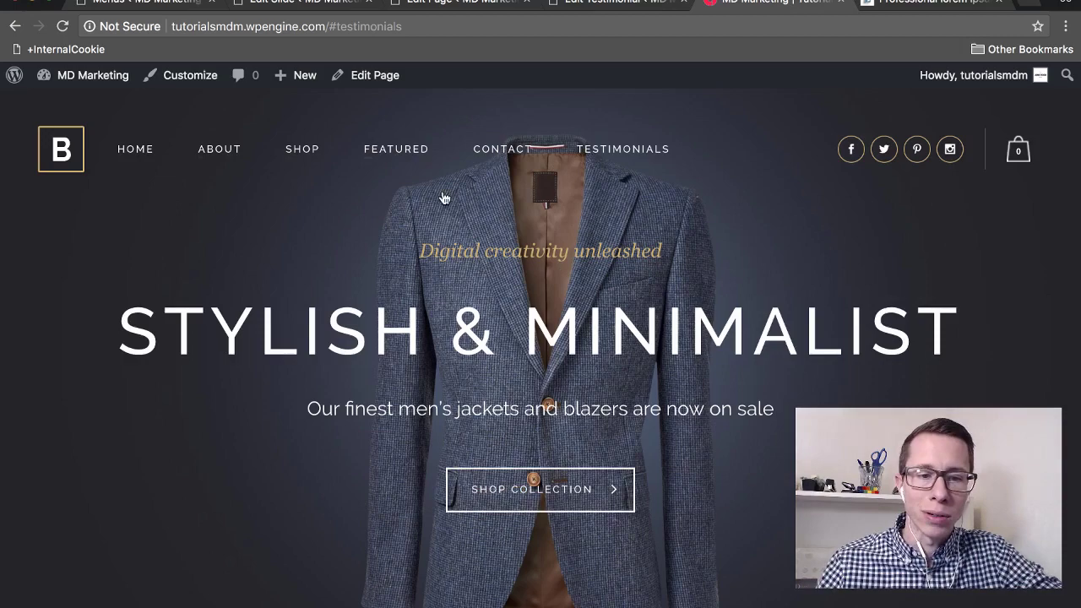
Test the Testimonials menu link and the Shop Collection button on the live homepage.
left_click(629, 152)
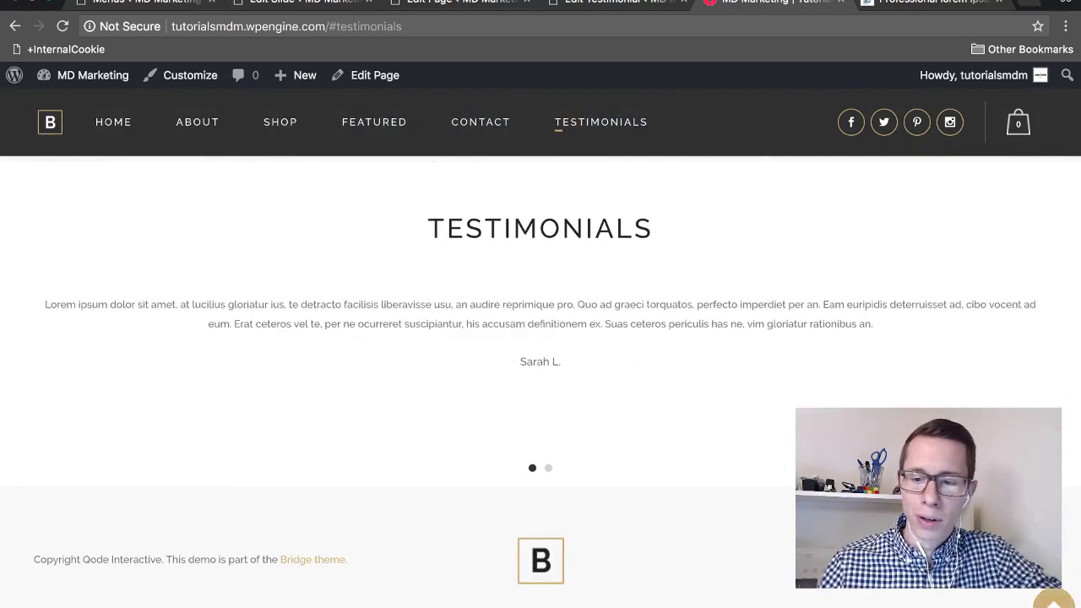
scroll(563, 379, "up", 20)
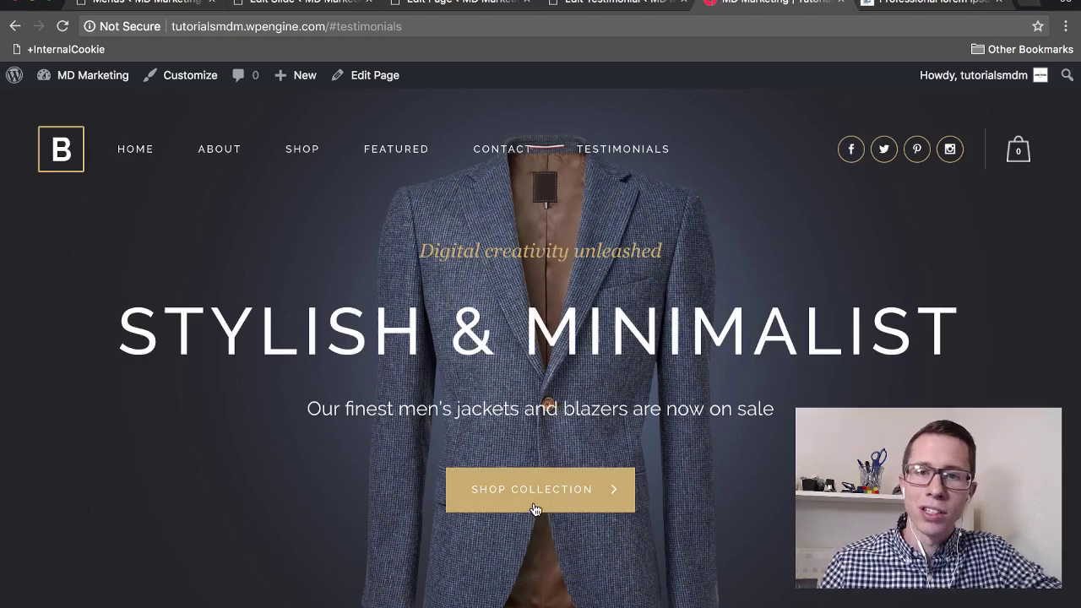
left_click(506, 508)
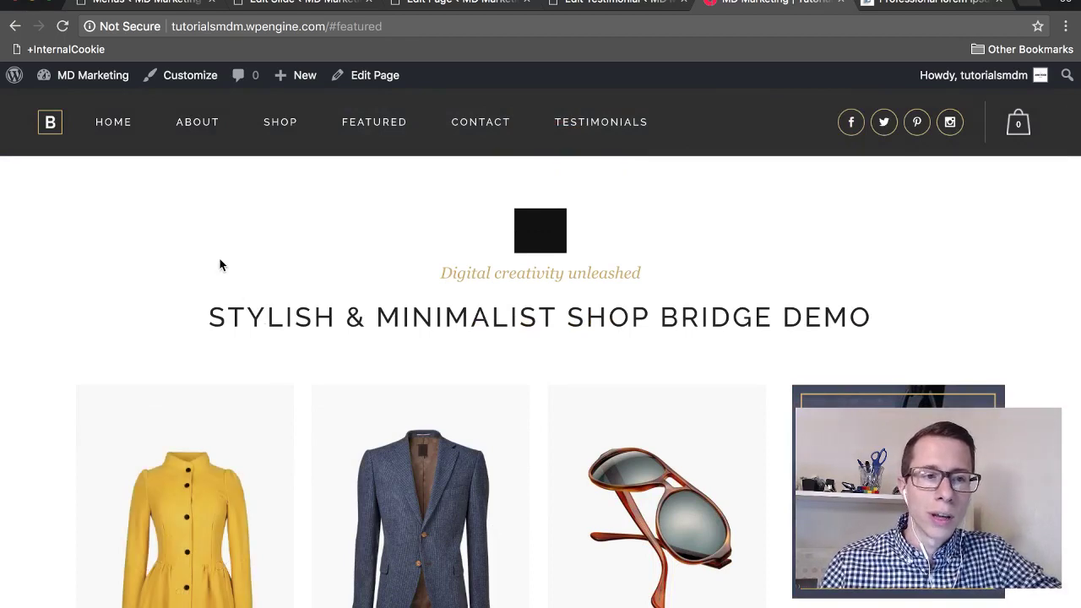
Switch to the Menus admin page and expand the Custom Links box for the Main Menu.
left_click(135, 5)
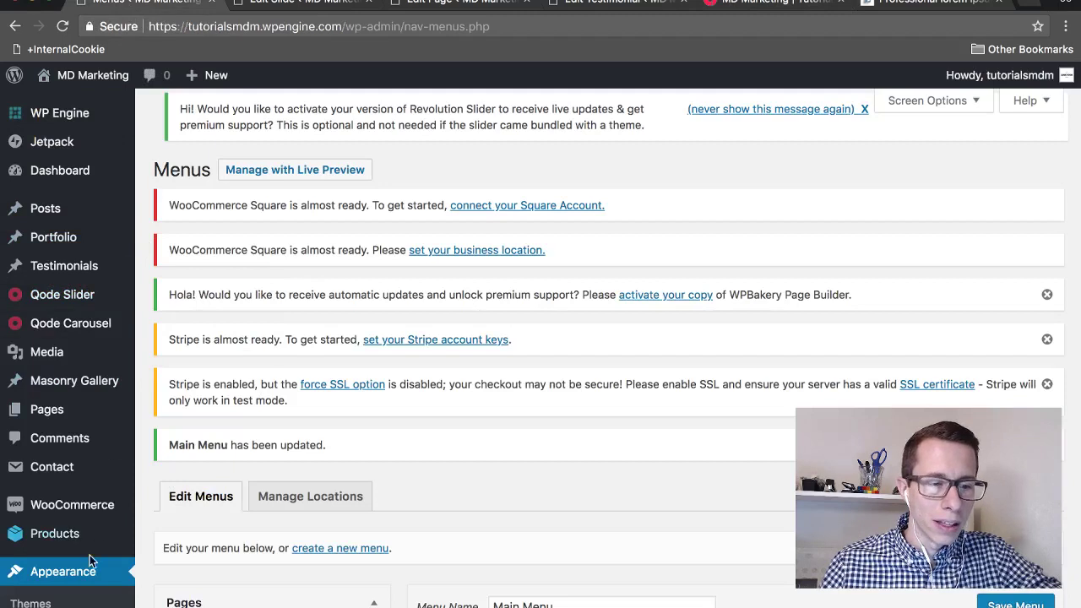
scroll(86, 574, "down", 3)
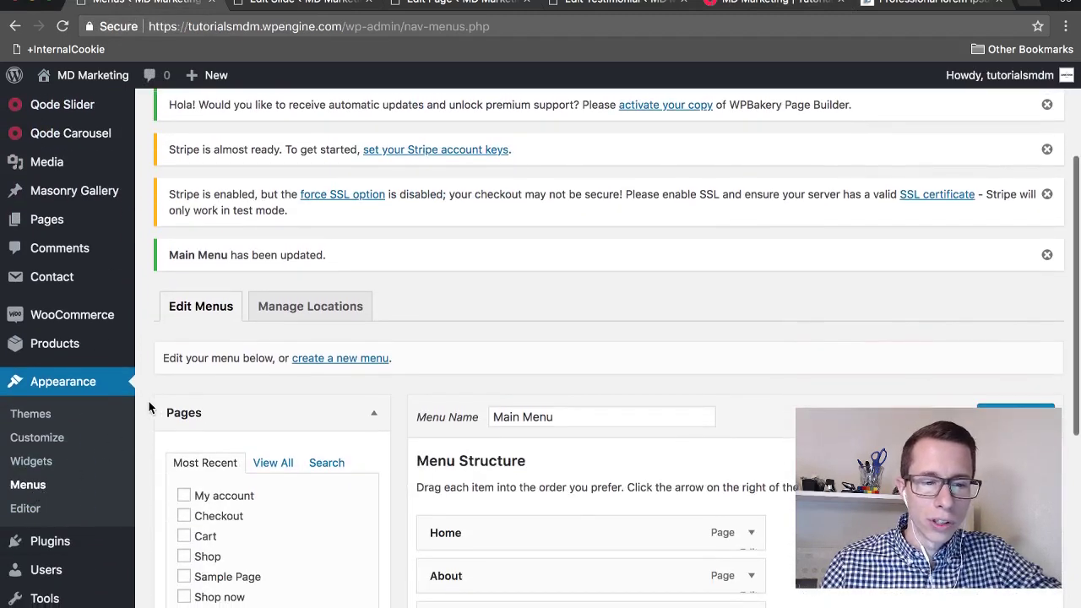
scroll(150, 406, "down", 4)
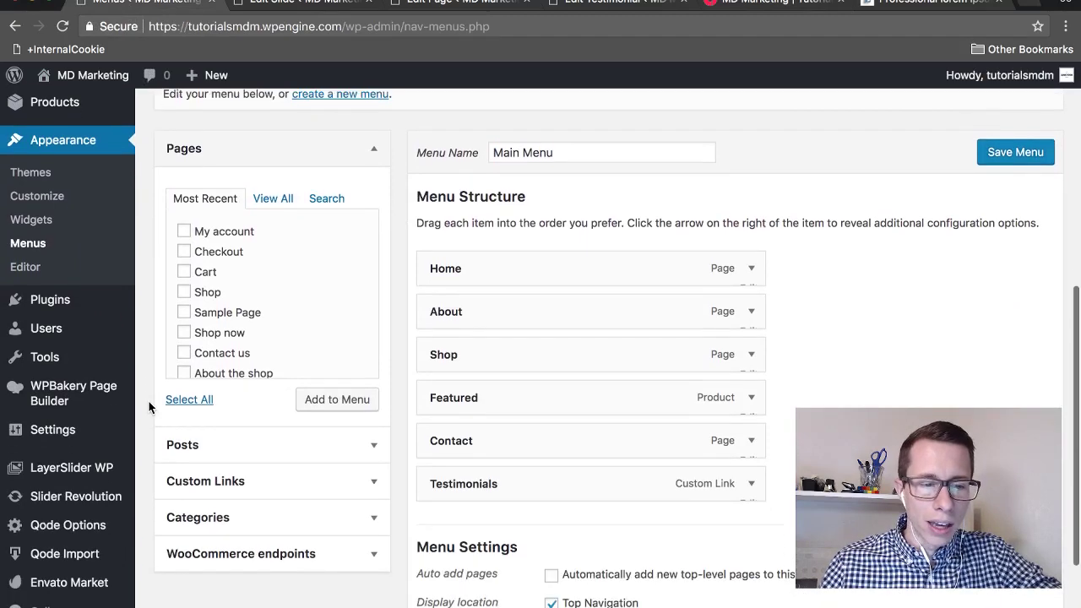
left_click(197, 479)
scroll(200, 478, "down", 1)
scroll(200, 479, "up", 2)
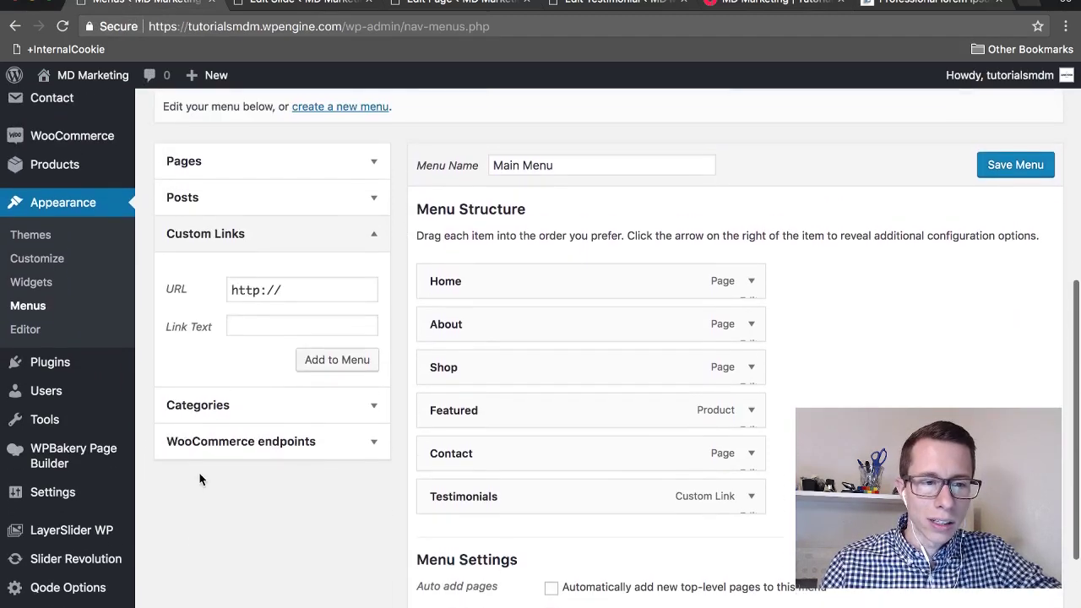
Check the screen options for whether the Custom Links box is enabled, and close them.
scroll(293, 286, "up", 5)
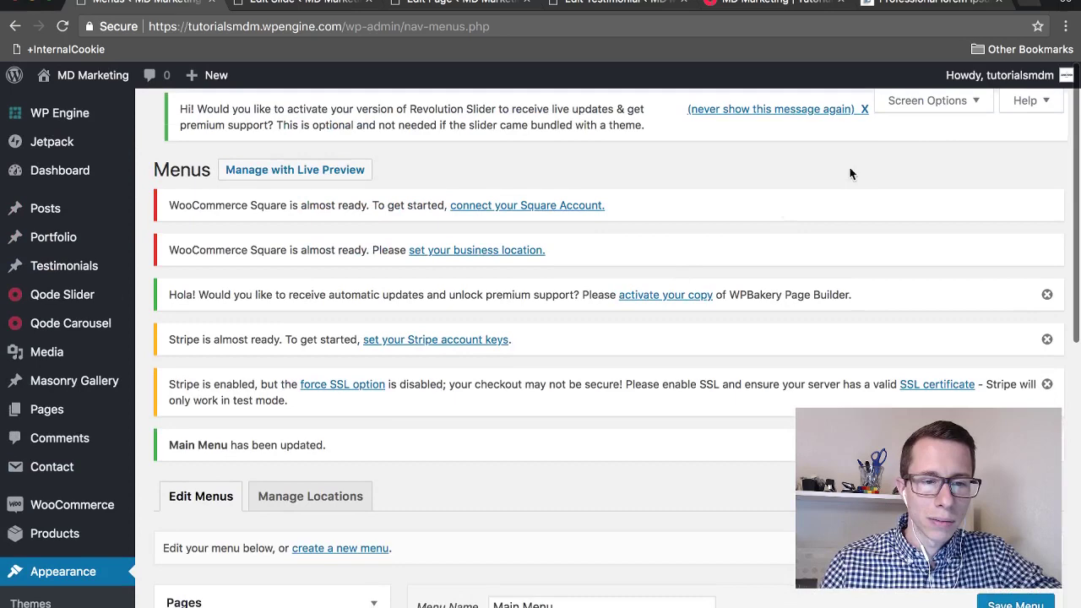
left_click(949, 104)
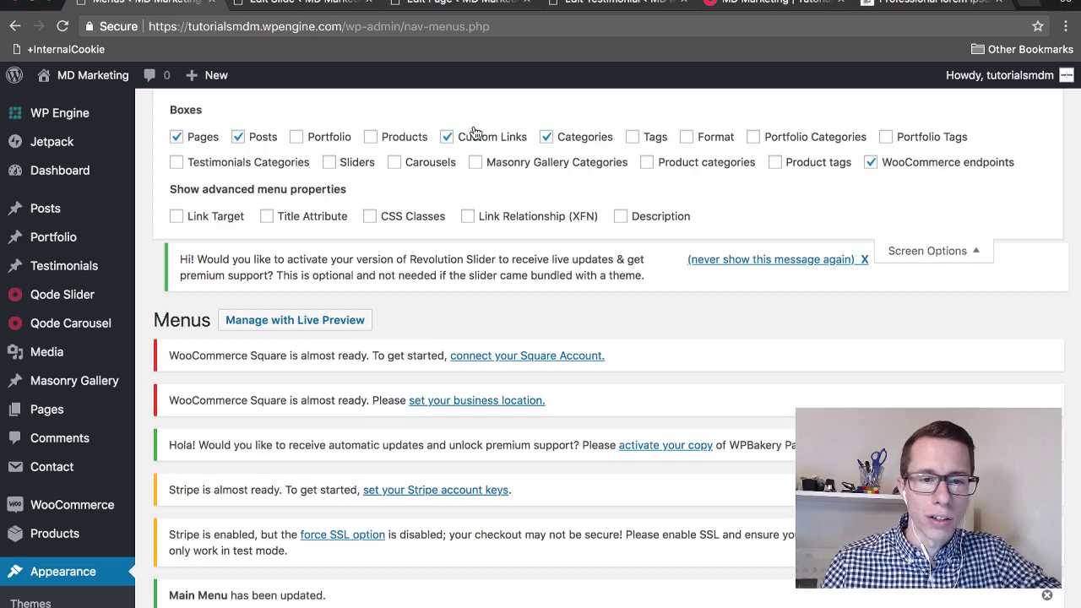
left_click(898, 251)
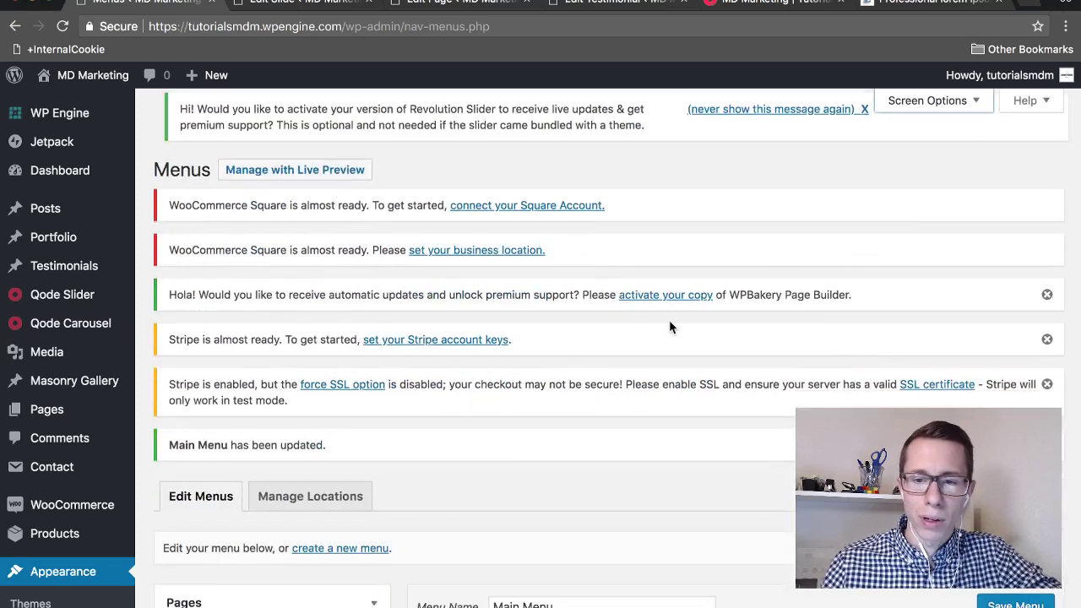
Examine the URL and Anchor fields of the Testimonials item in the menu structure, and collapse the item.
scroll(669, 329, "down", 5)
scroll(670, 328, "down", 3)
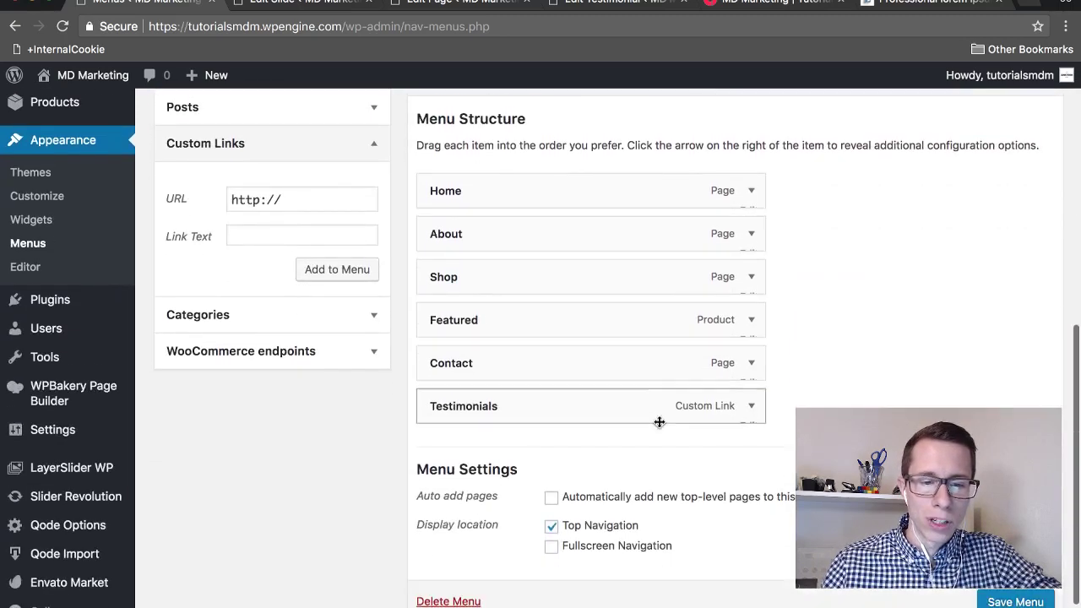
left_click(752, 408)
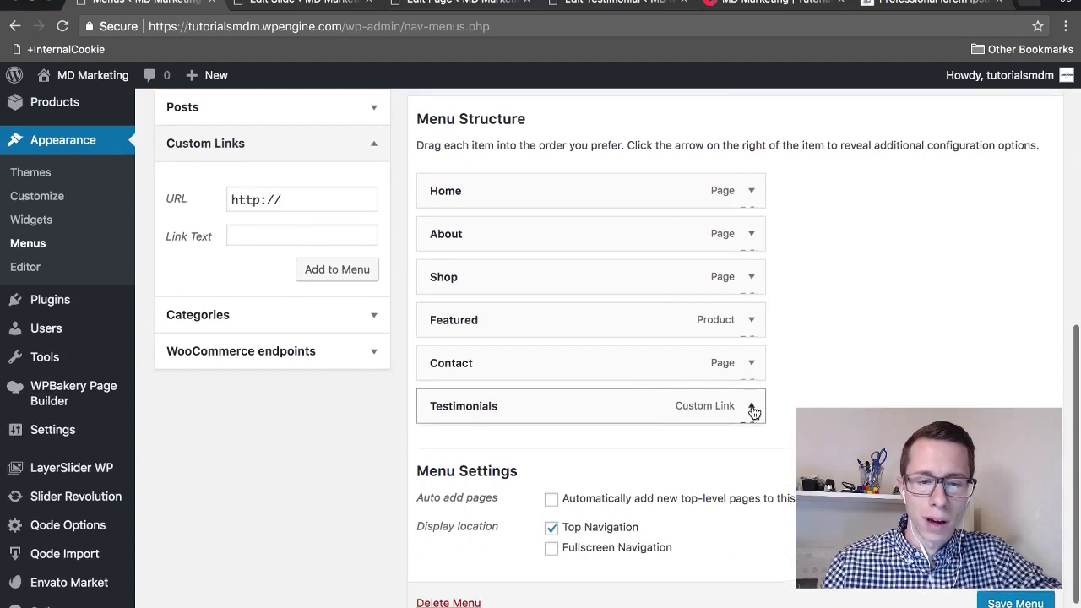
scroll(752, 408, "down", 3)
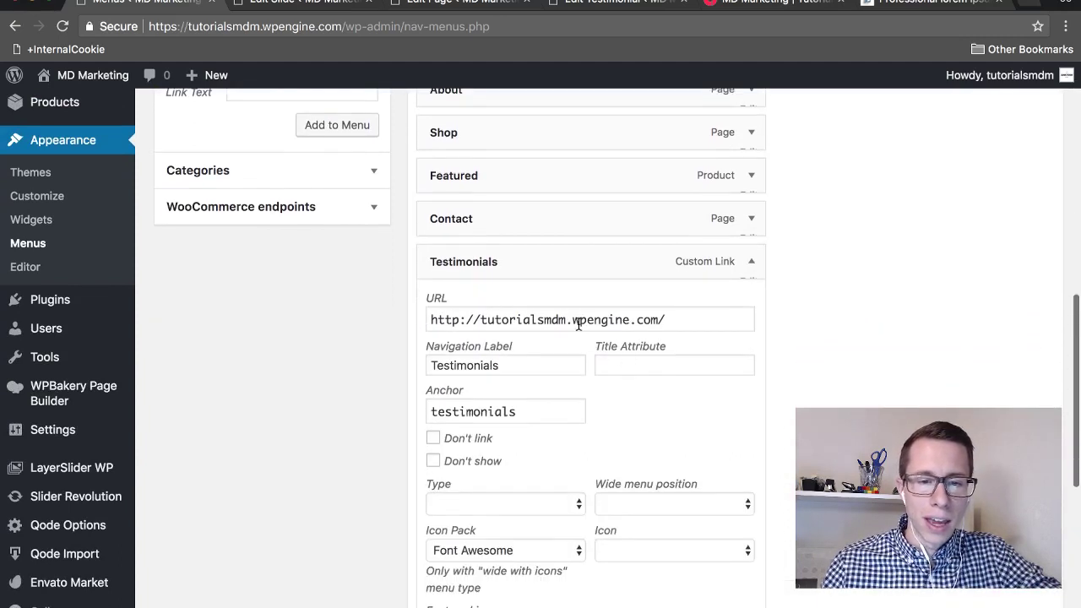
triple_click(579, 321)
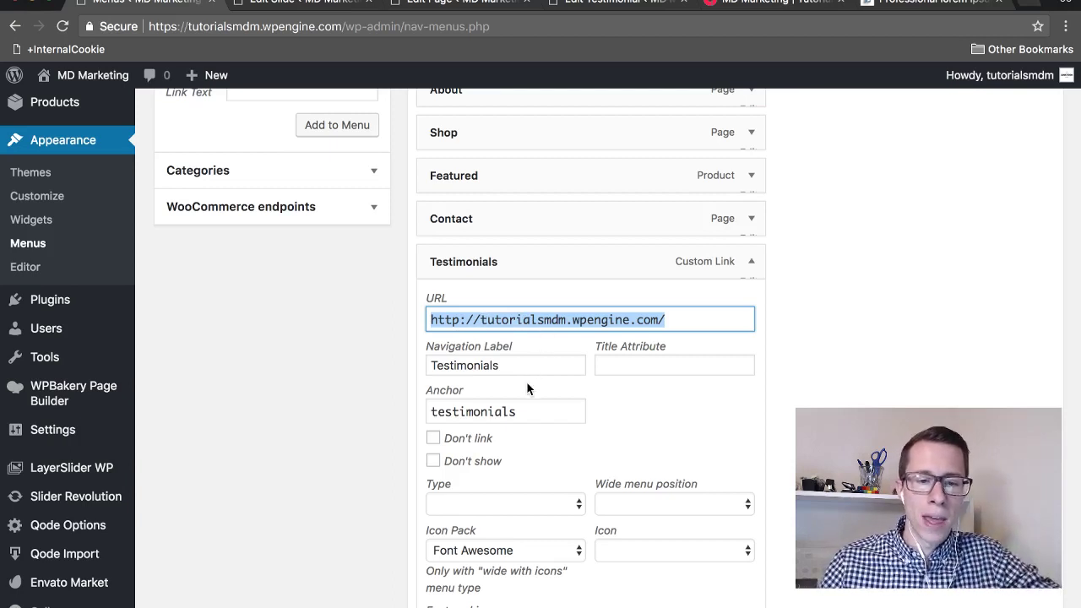
double_click(513, 411)
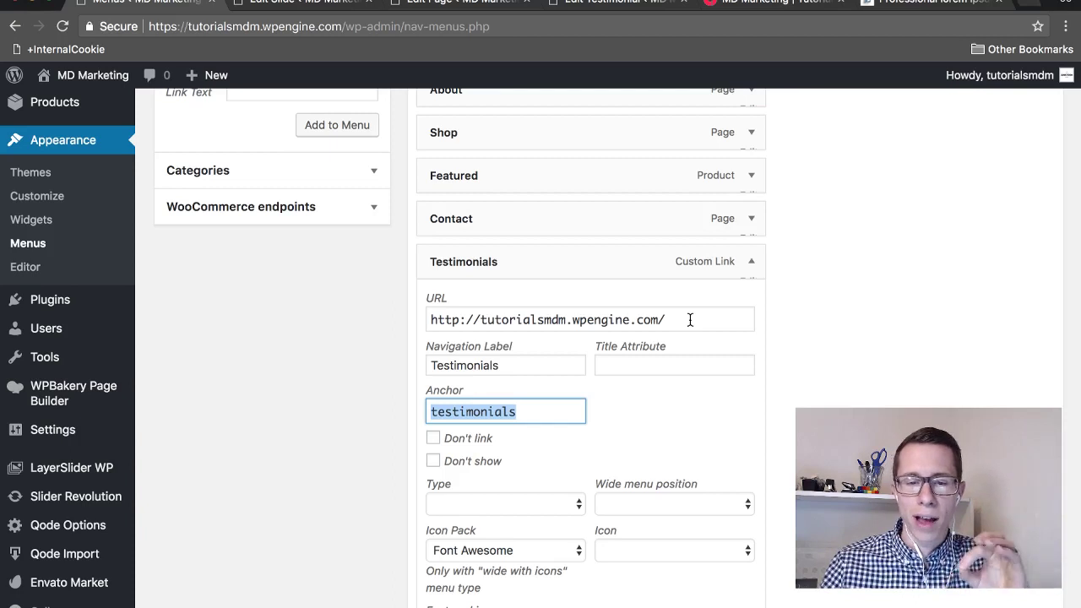
left_click(799, 340)
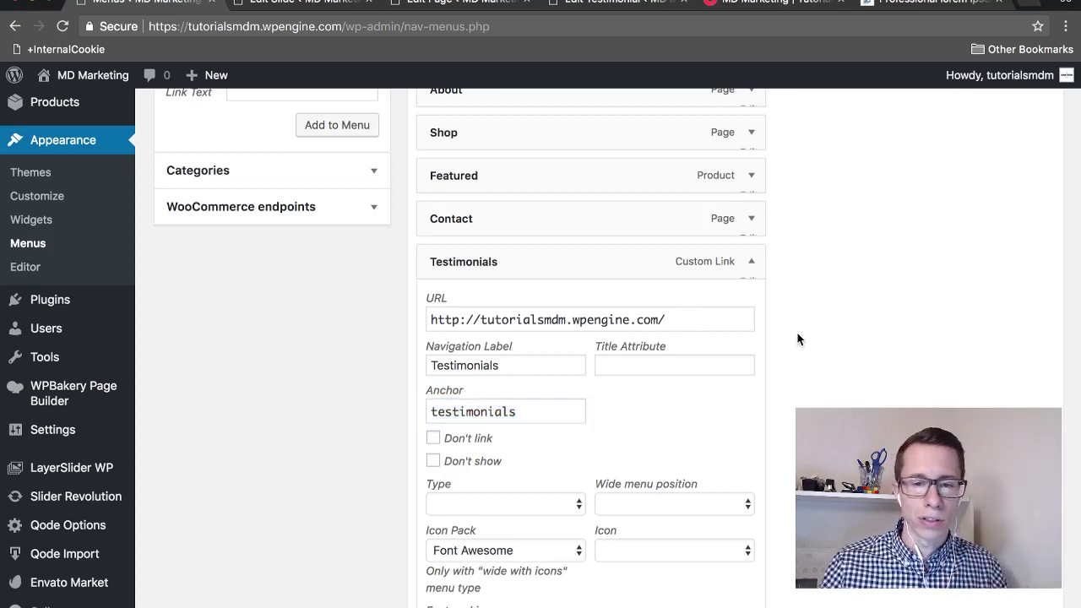
left_click(751, 264)
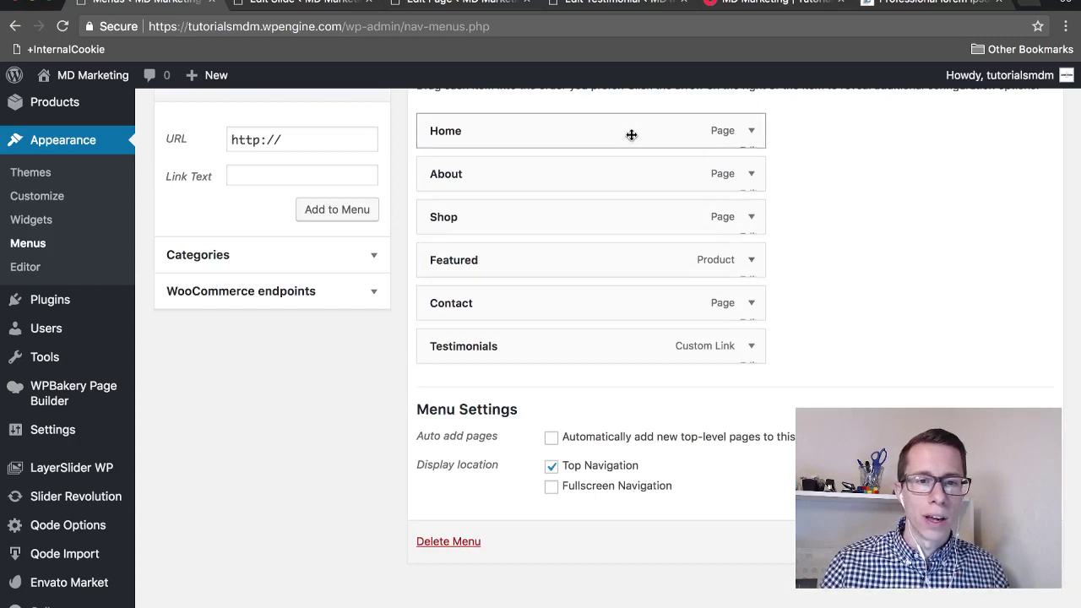
Check the Anchor ID of the testimonials row in the Home page editor and save the row settings.
left_click(296, 3)
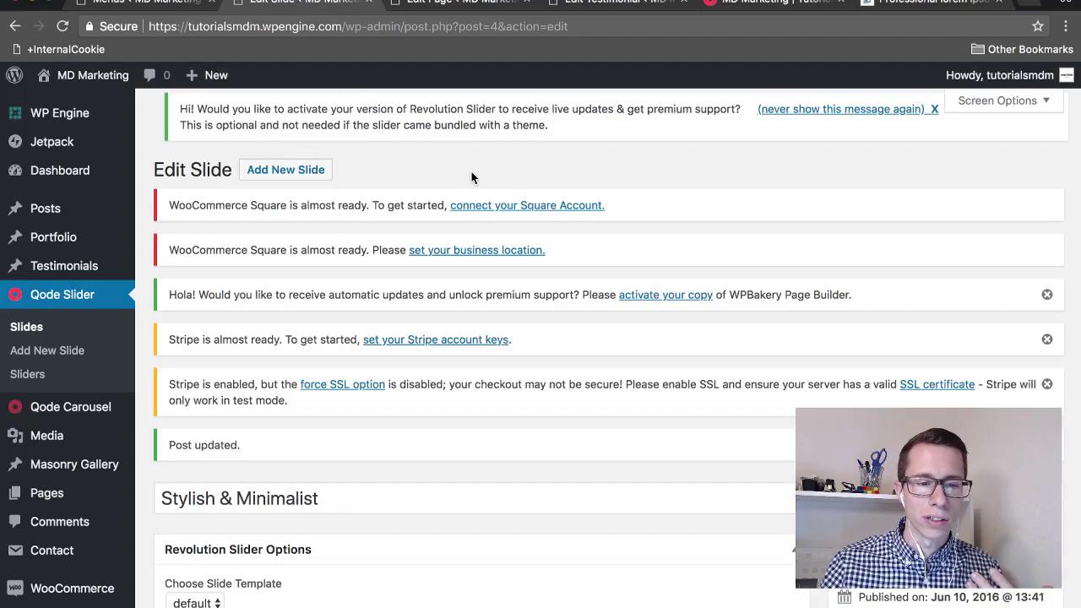
left_click(432, 5)
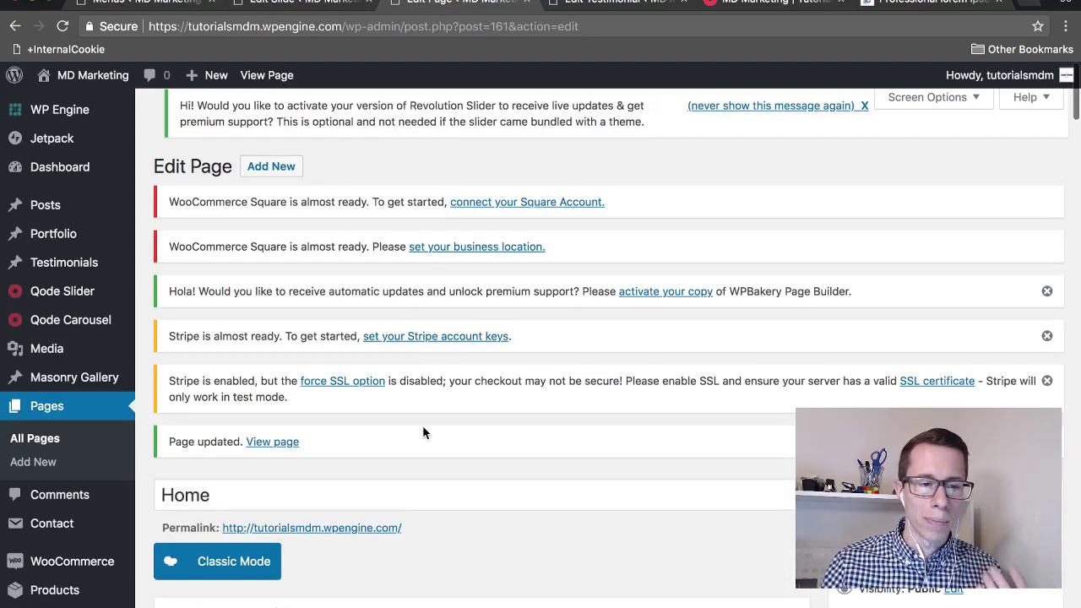
scroll(428, 481, "down", 15)
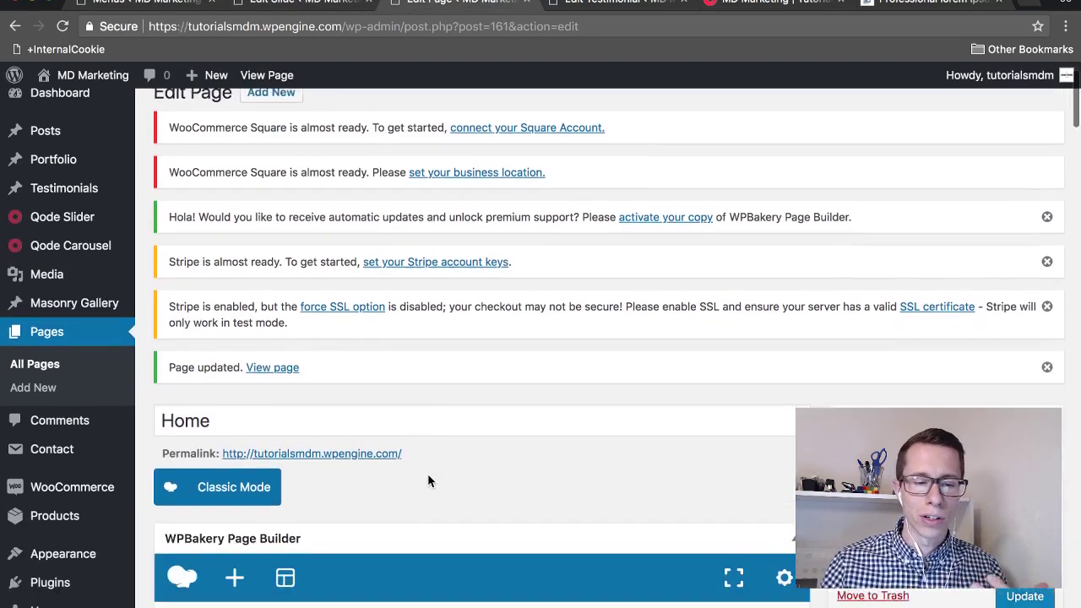
scroll(429, 481, "down", 5)
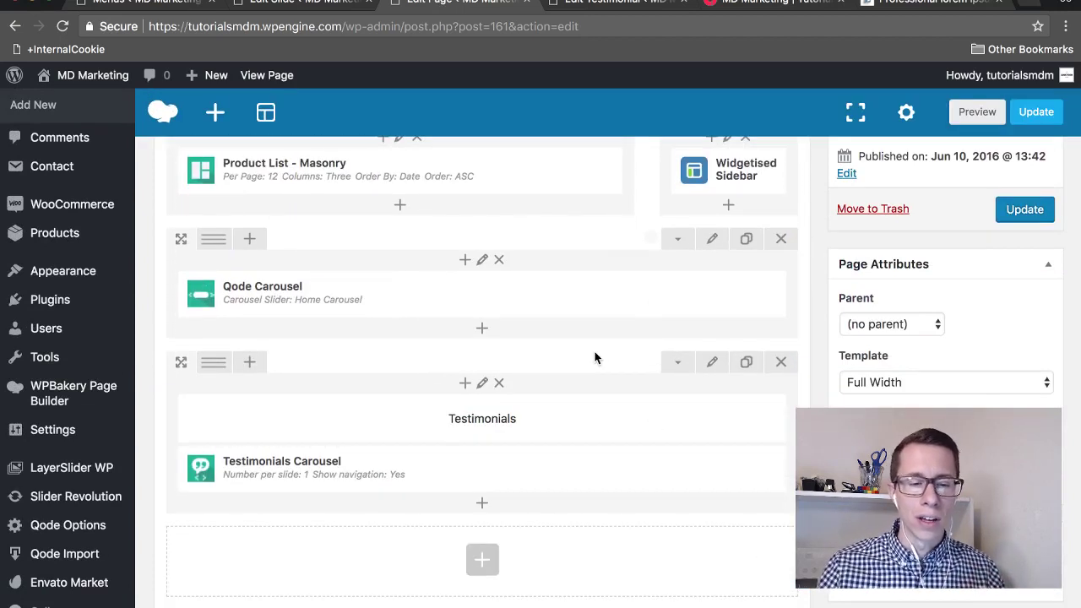
left_click(712, 363)
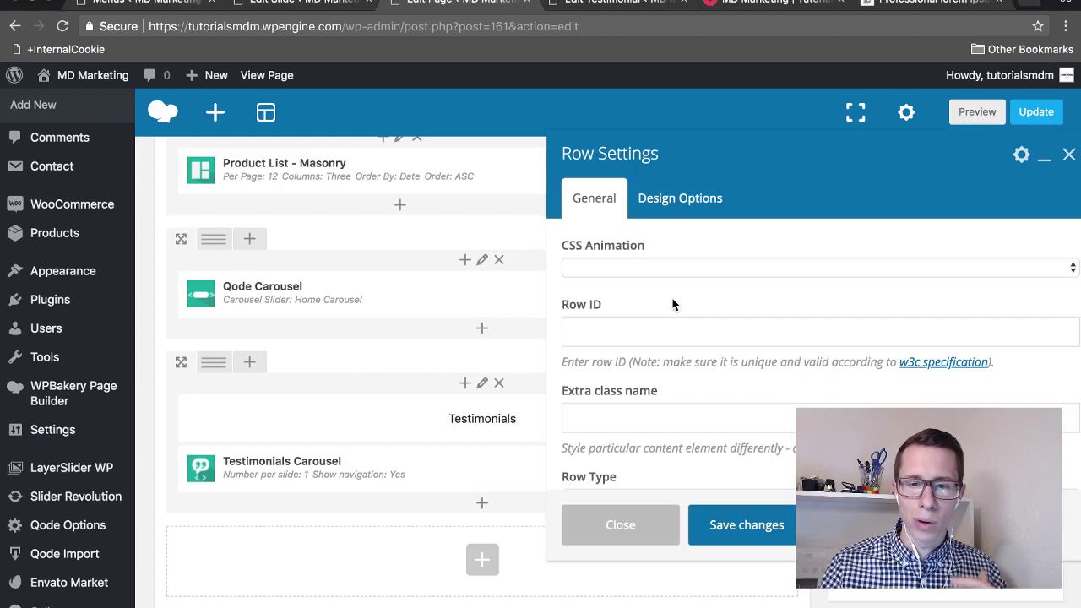
scroll(673, 304, "down", 10)
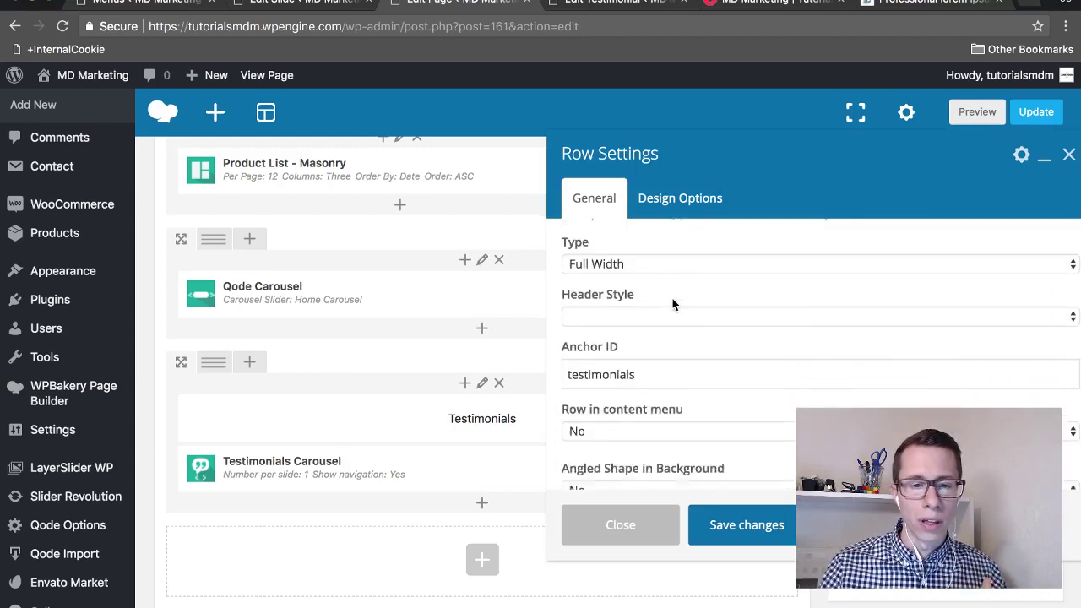
scroll(671, 300, "down", 7)
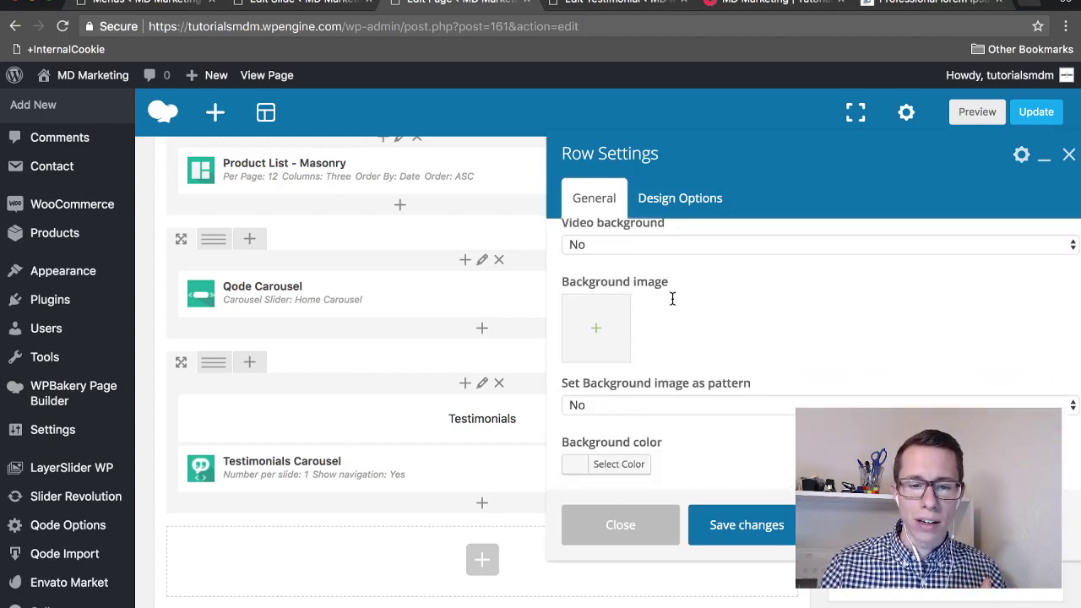
scroll(671, 300, "up", 6)
scroll(674, 304, "up", 2)
double_click(638, 406)
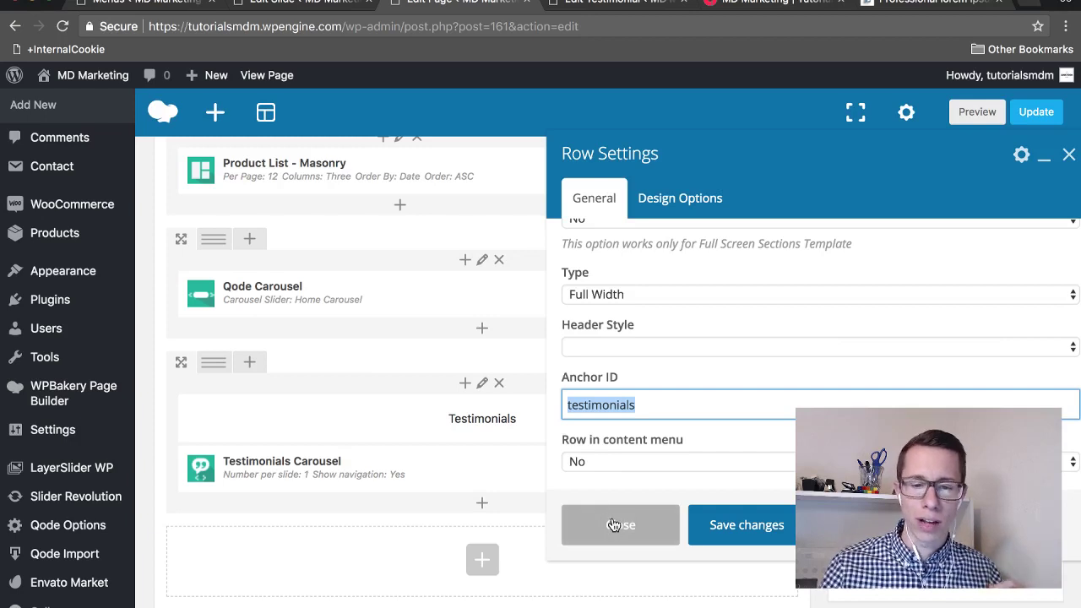
left_click(736, 525)
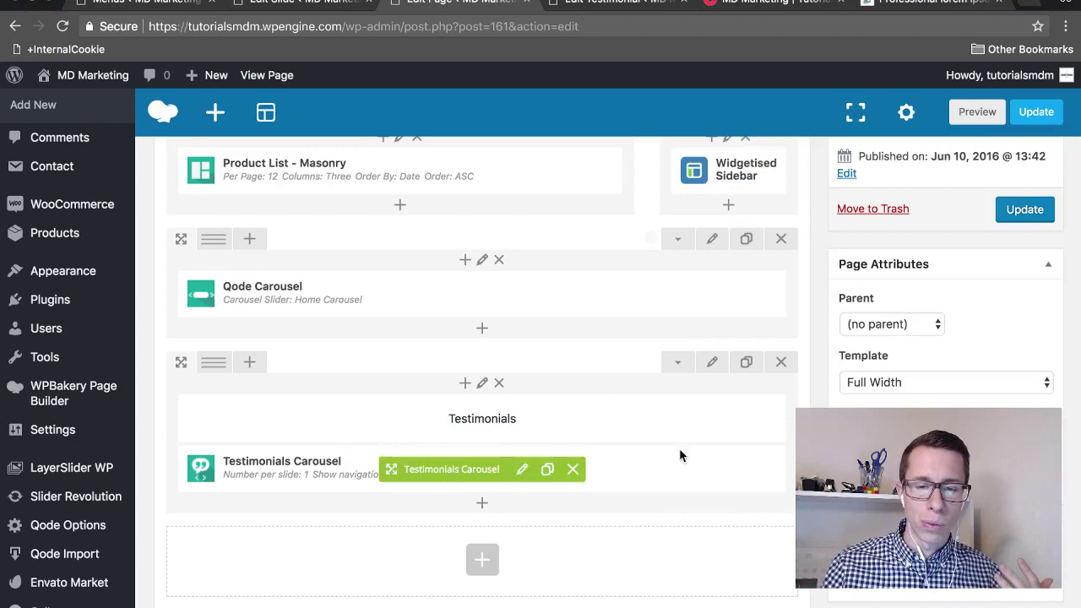
Inspect the top padding in the testimonials row's design options and close the row settings.
left_click(712, 361)
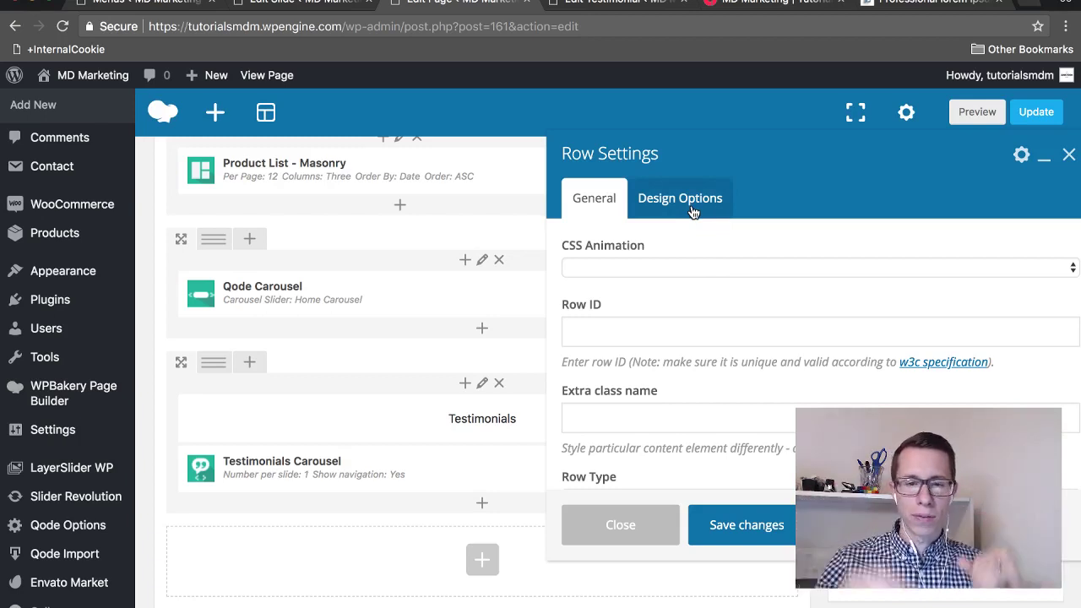
left_click(689, 209)
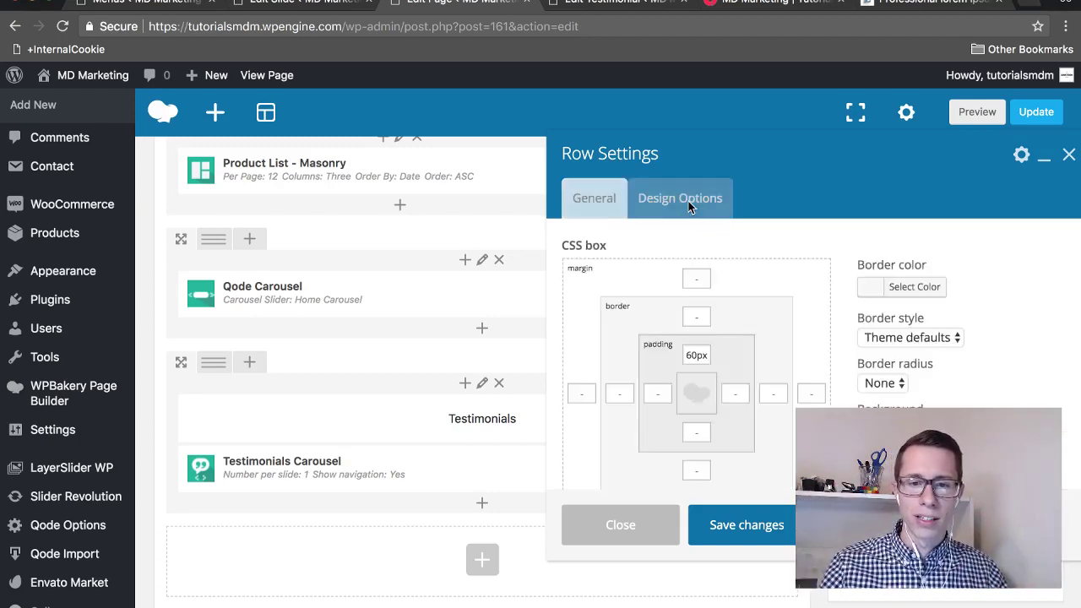
double_click(696, 356)
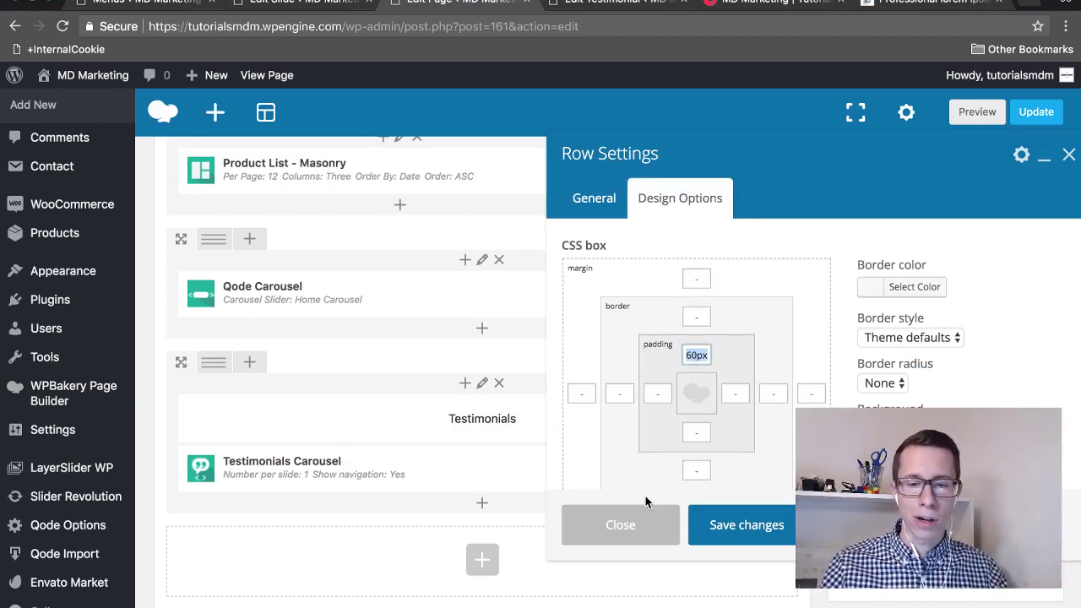
left_click(643, 528)
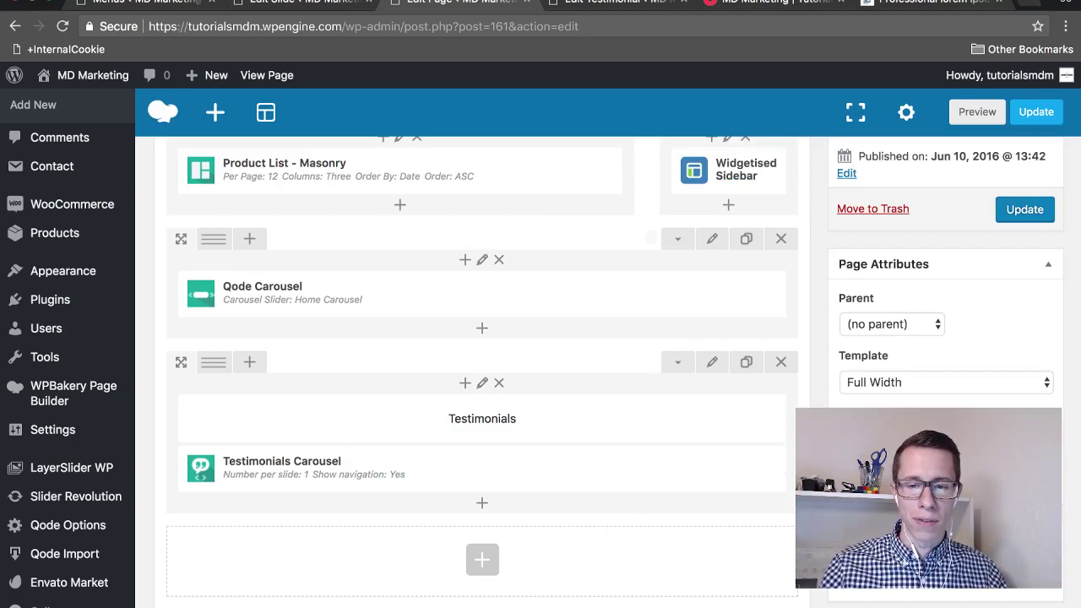
left_click(1022, 212)
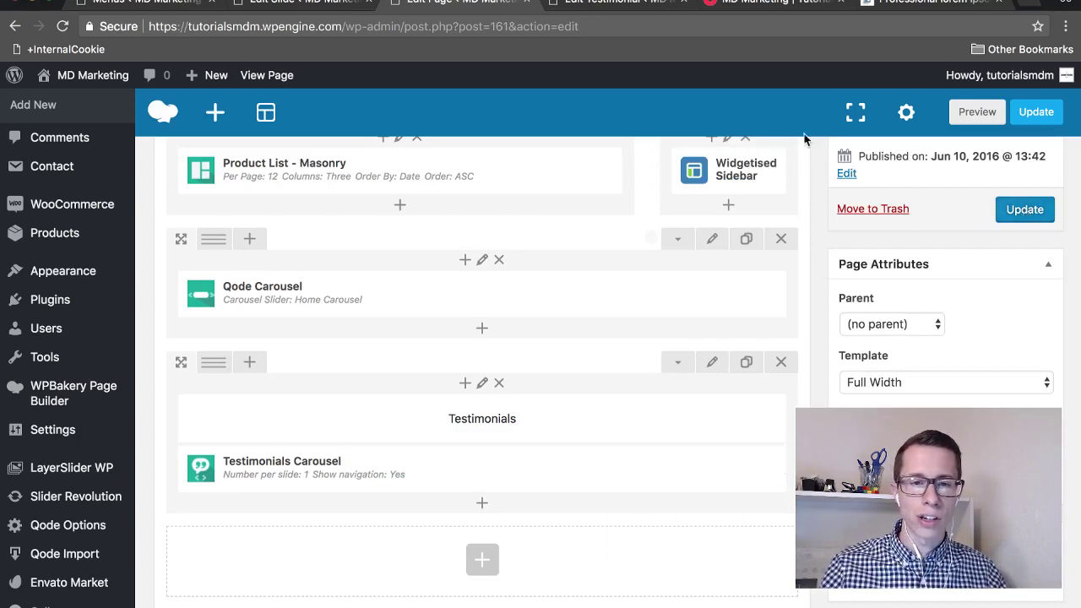
Return to the live homepage, follow the Testimonials menu link to its section, and go back to the page's start.
left_click(744, 5)
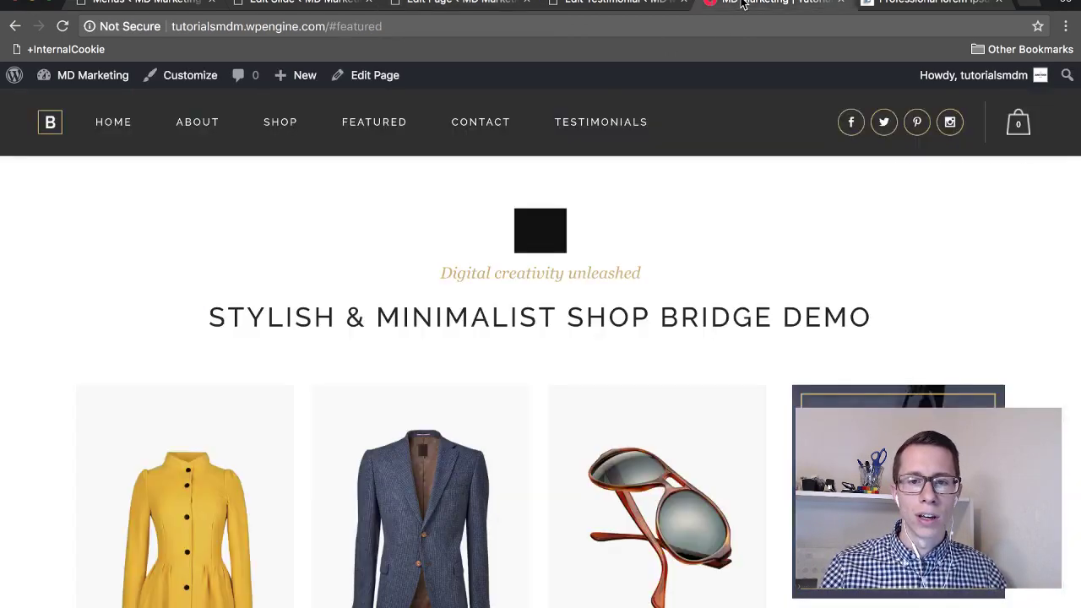
scroll(189, 230, "up", 1)
scroll(187, 228, "up", 10)
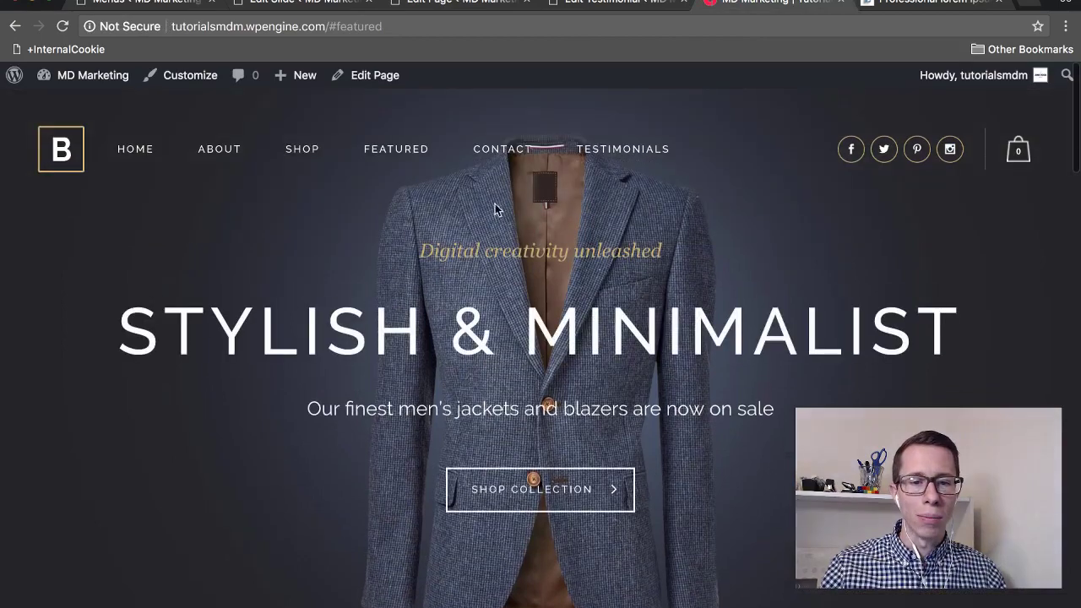
left_click(620, 152)
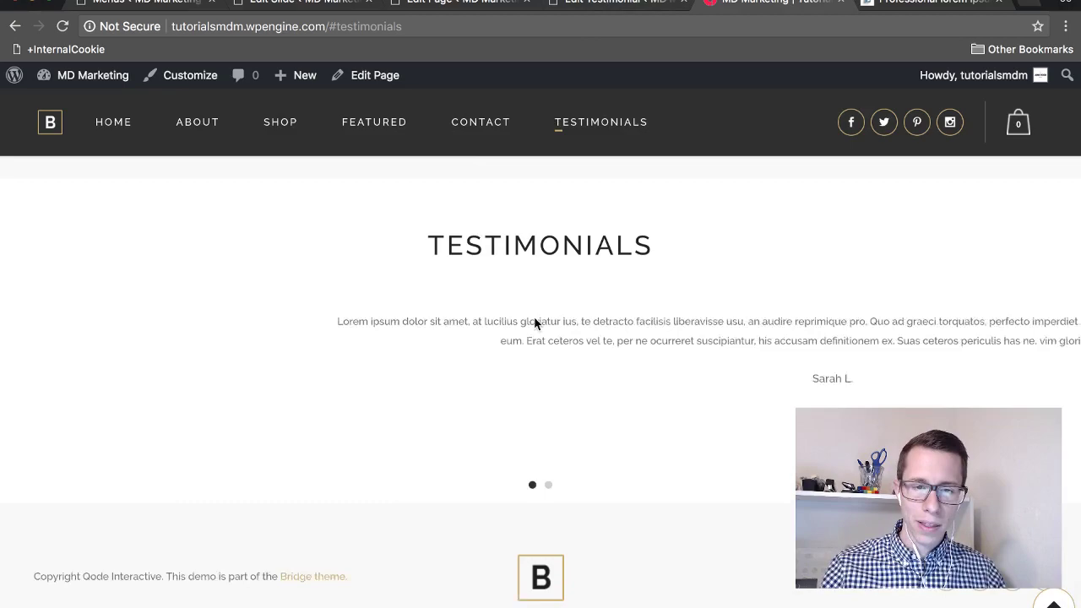
scroll(533, 321, "up", 20)
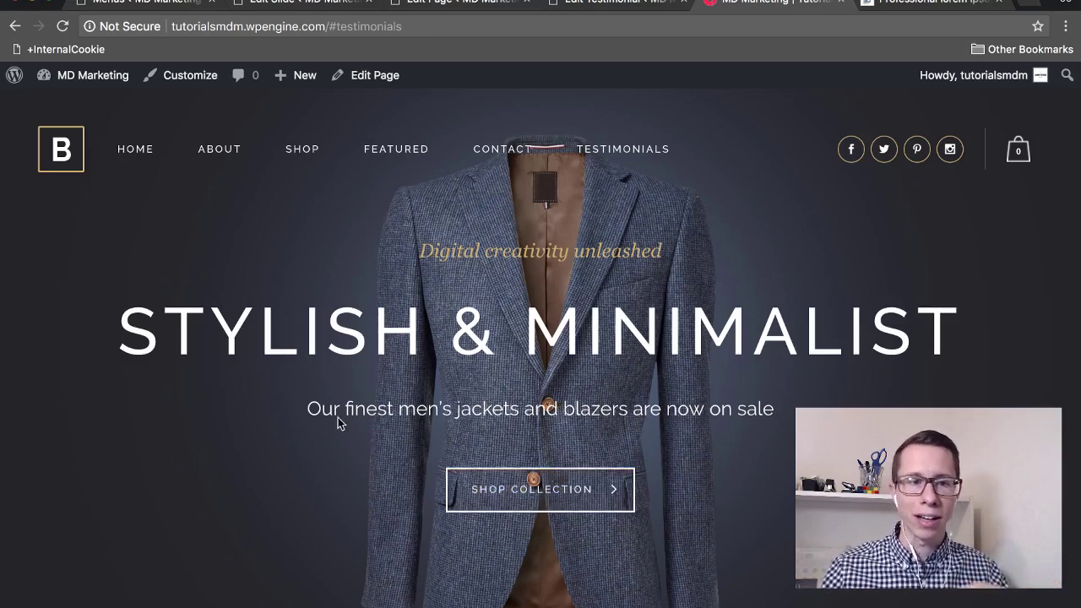
Reopen the Testimonials custom link in the menu structure and highlight its Anchor value.
key("super+1")
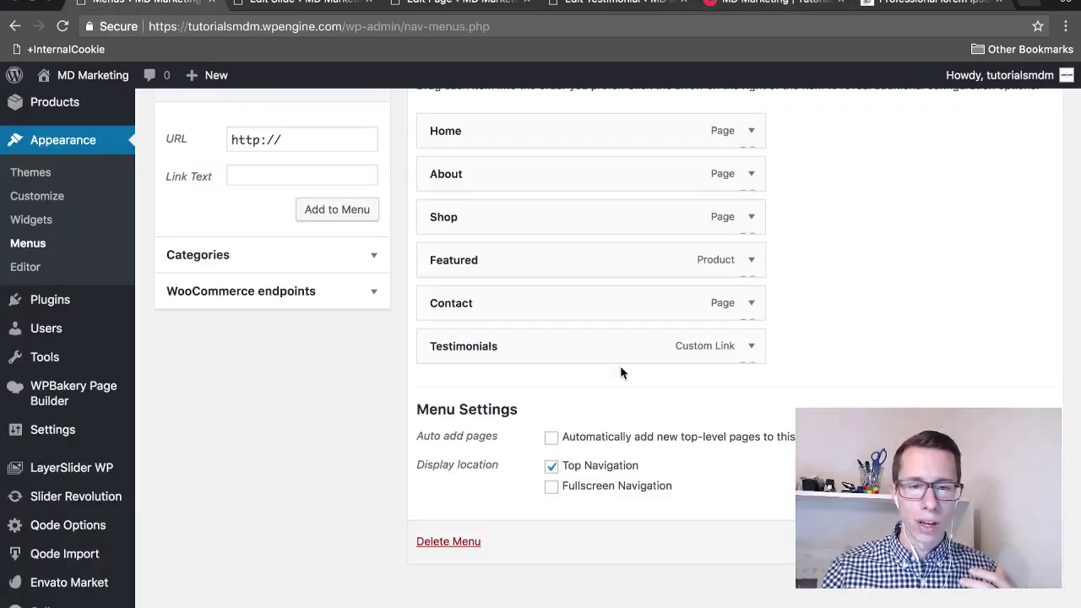
left_click(751, 346)
scroll(744, 312, "down", 2)
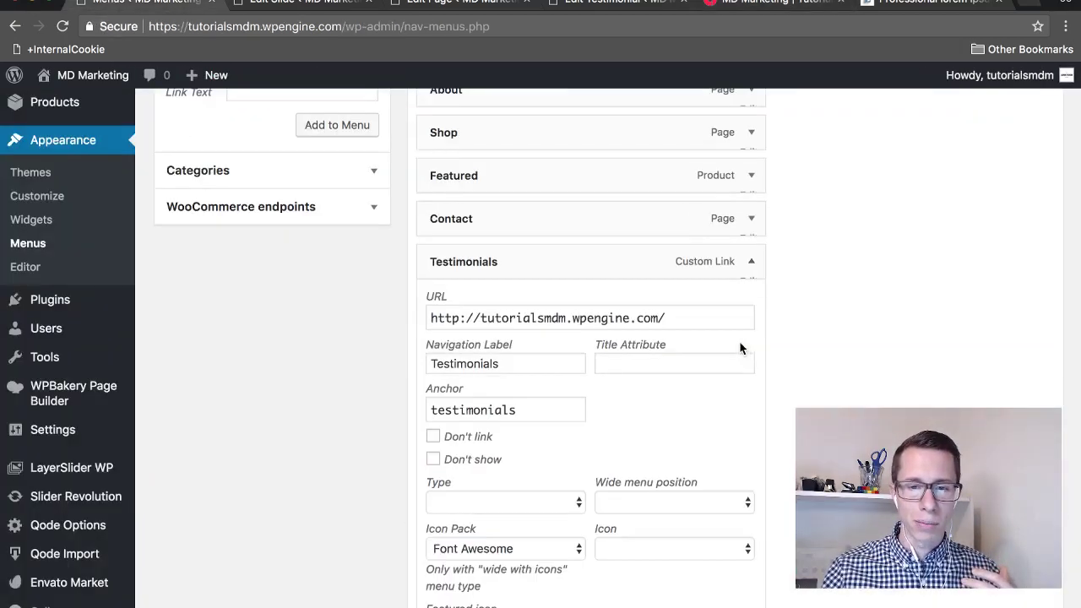
double_click(483, 412)
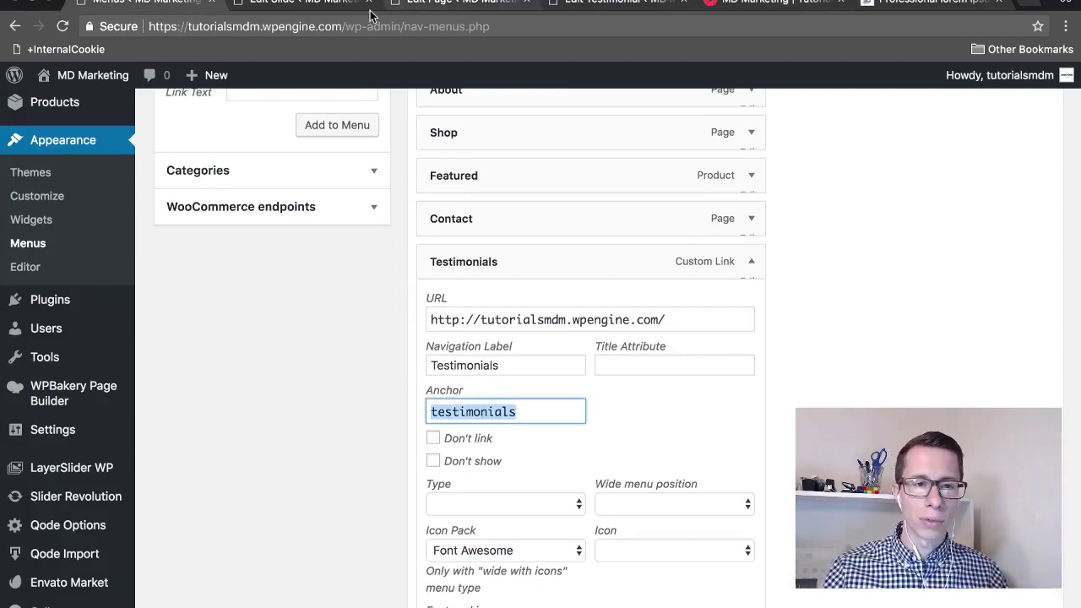
Examine the Button 1 link in the Stylish & Minimalist slide's button settings.
left_click(297, 9)
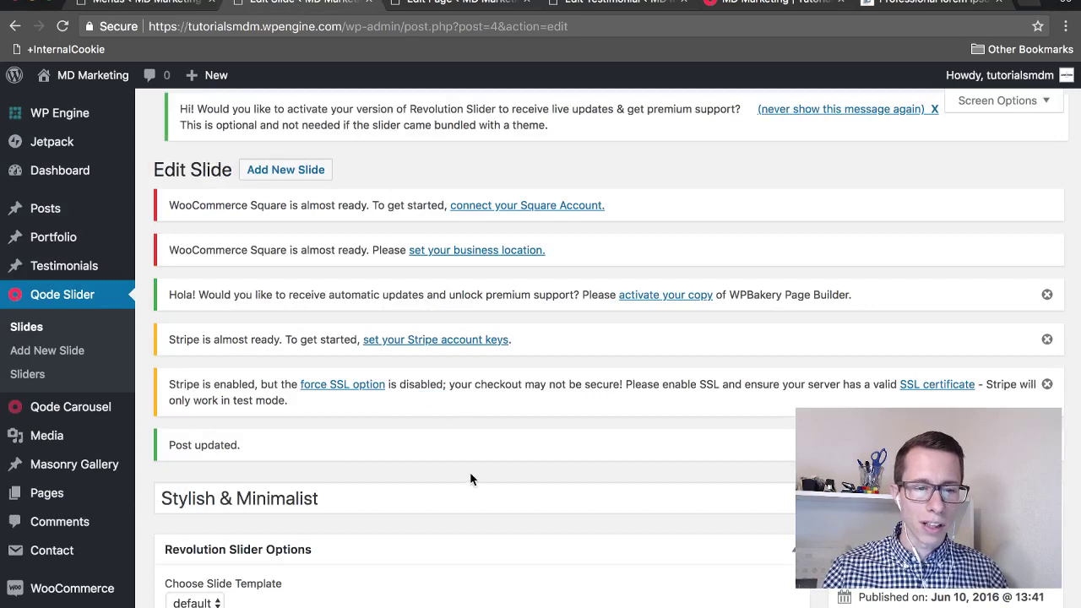
scroll(471, 480, "down", 2)
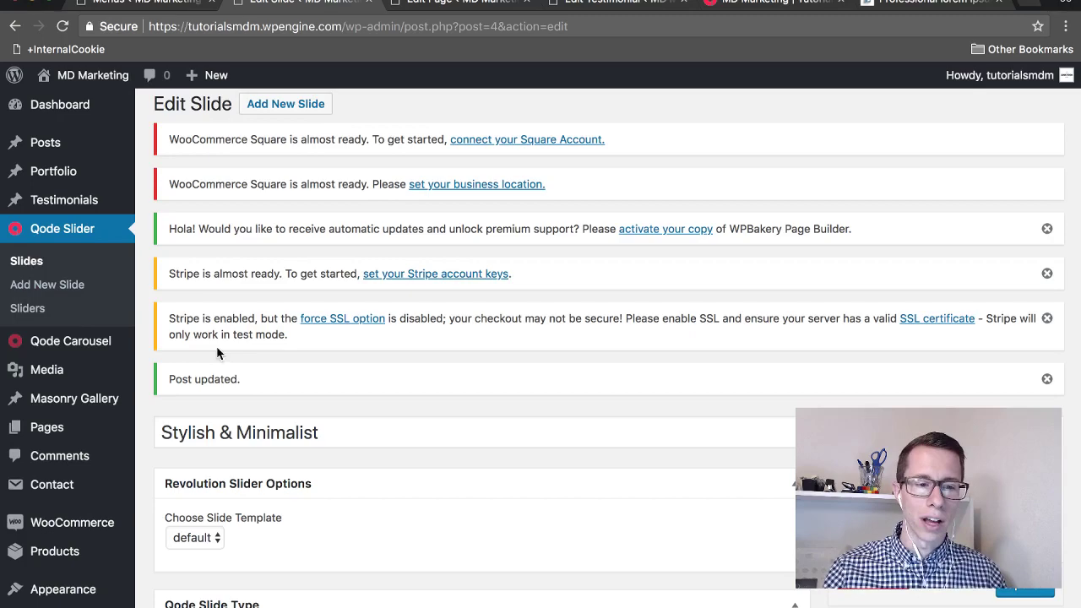
scroll(483, 470, "down", 15)
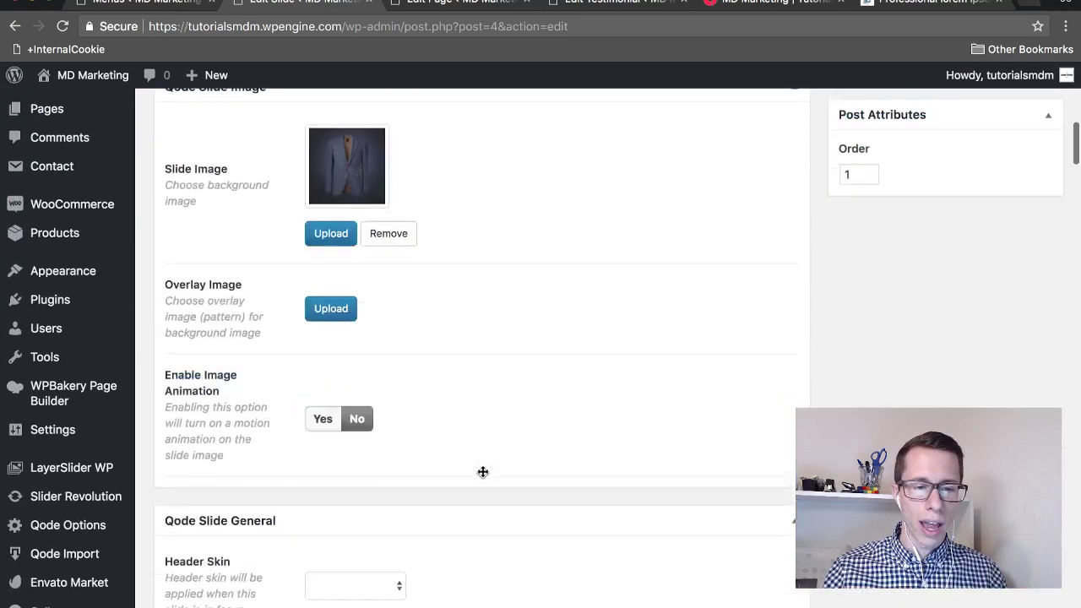
scroll(483, 471, "down", 15)
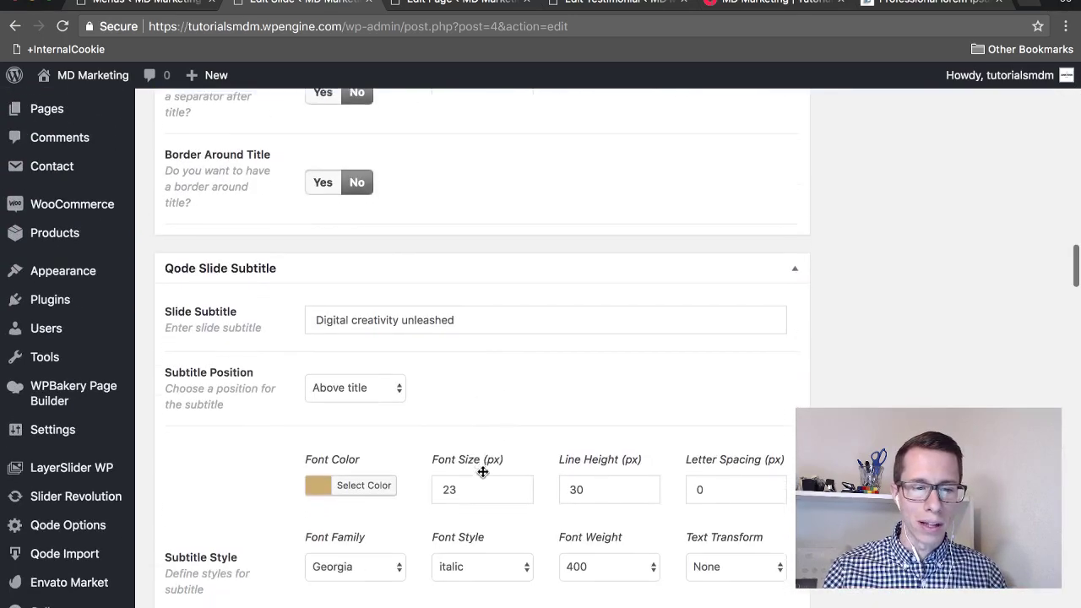
scroll(483, 471, "down", 15)
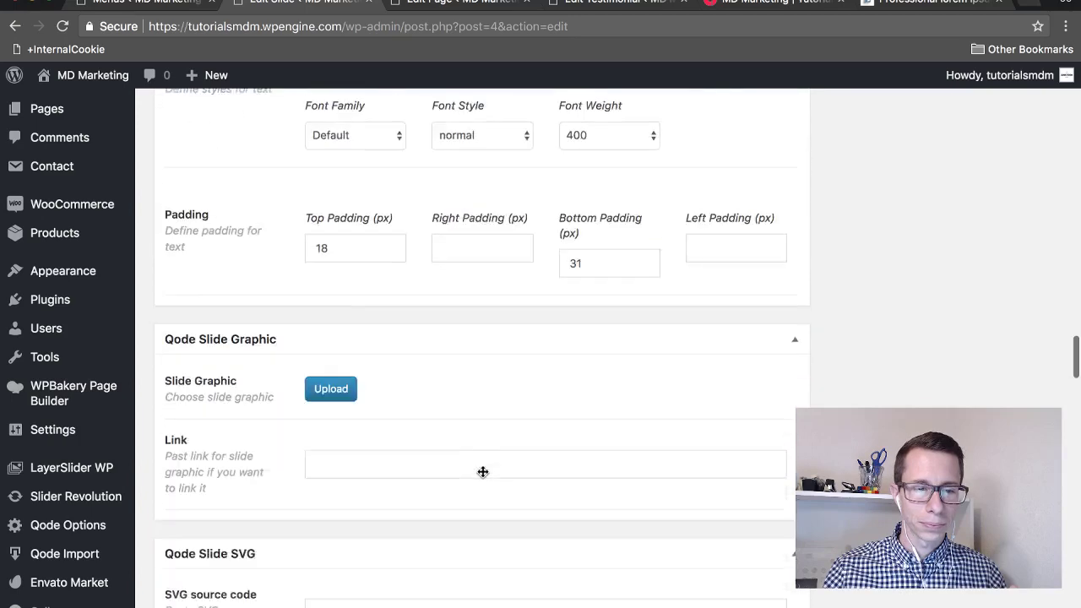
scroll(482, 471, "down", 5)
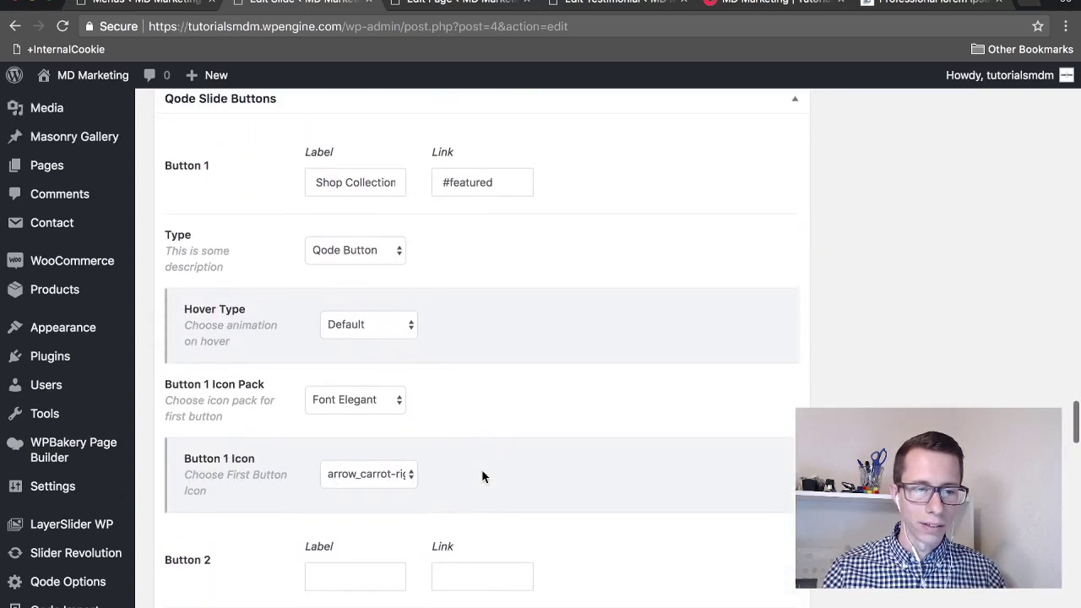
scroll(483, 476, "up", 2)
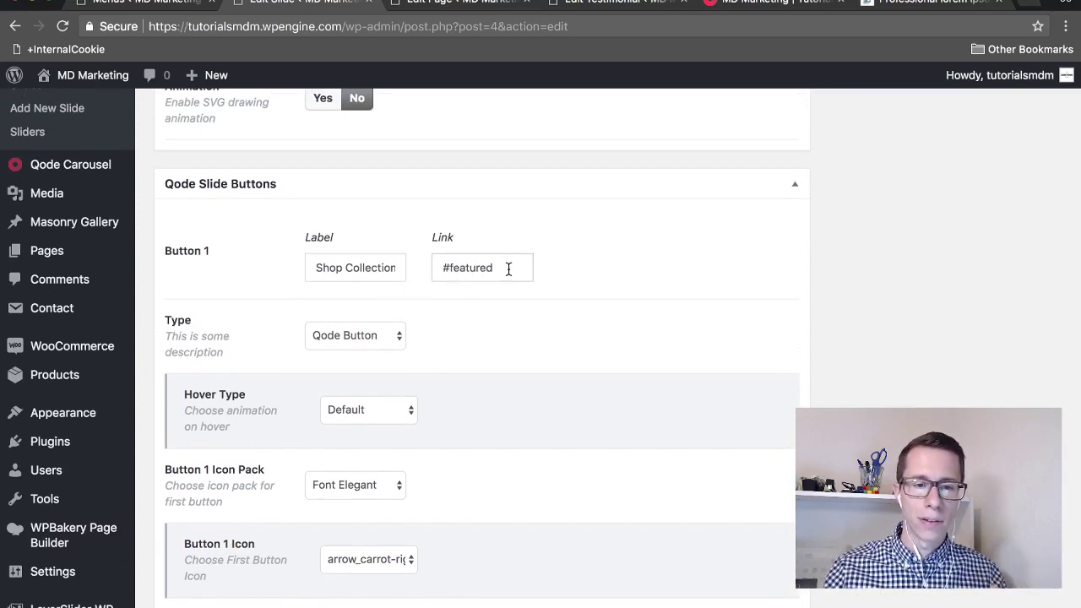
double_click(466, 269)
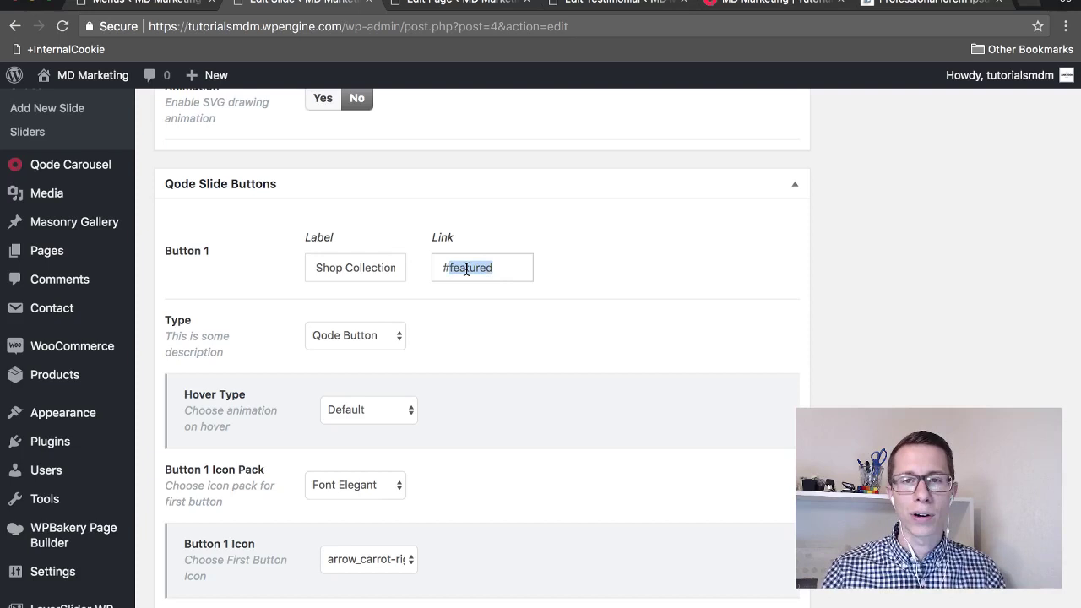
left_click(519, 268)
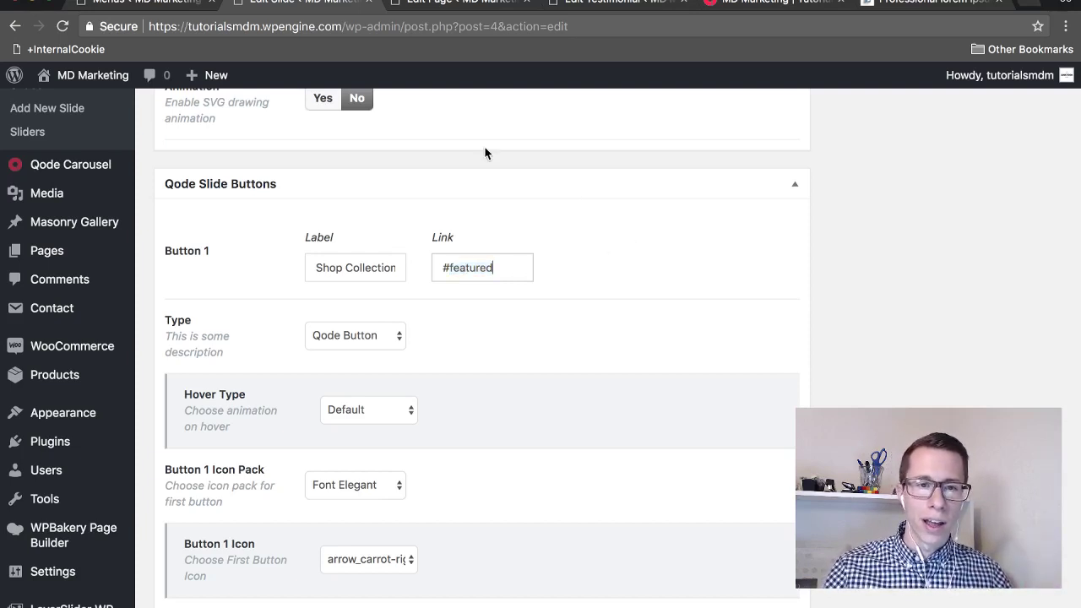
Check the Anchor ID and padding of the first row in the Home page editor, and close the row settings without saving.
left_click(427, 7)
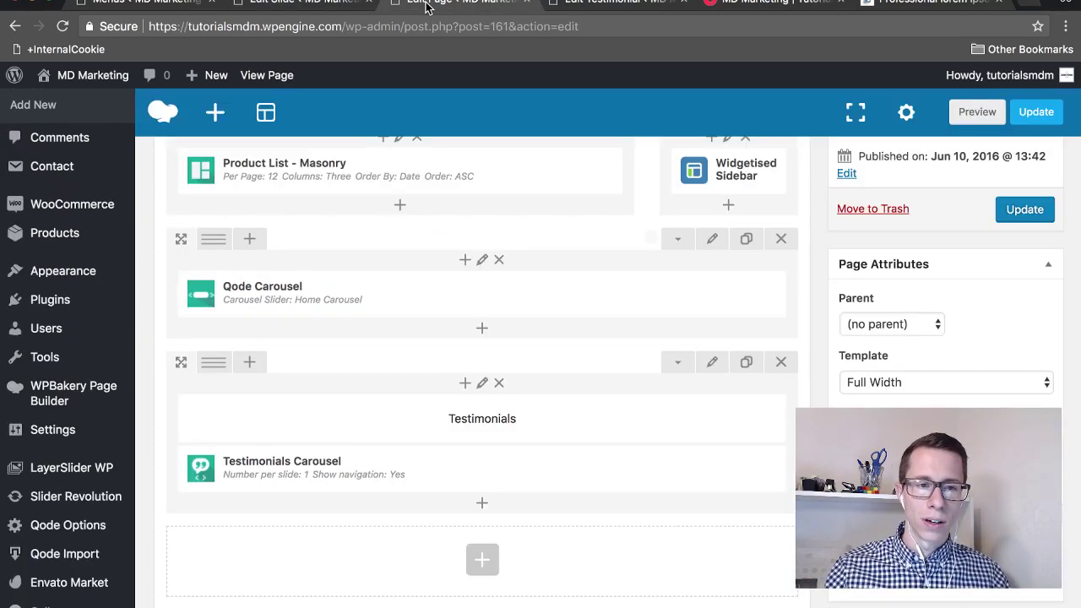
scroll(416, 326, "up", 10)
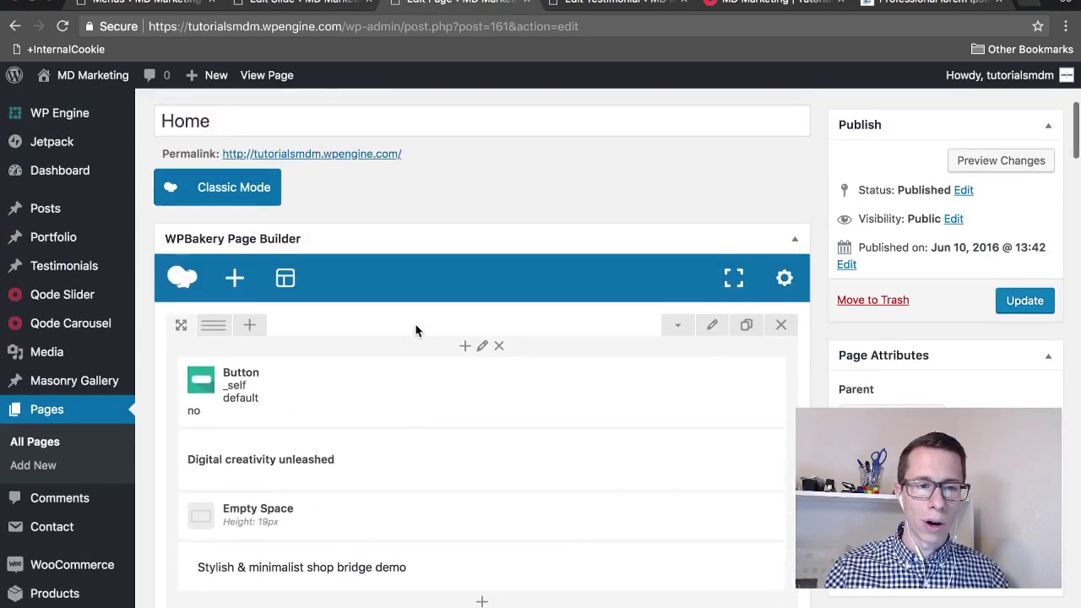
scroll(415, 330, "up", 3)
scroll(416, 331, "down", 4)
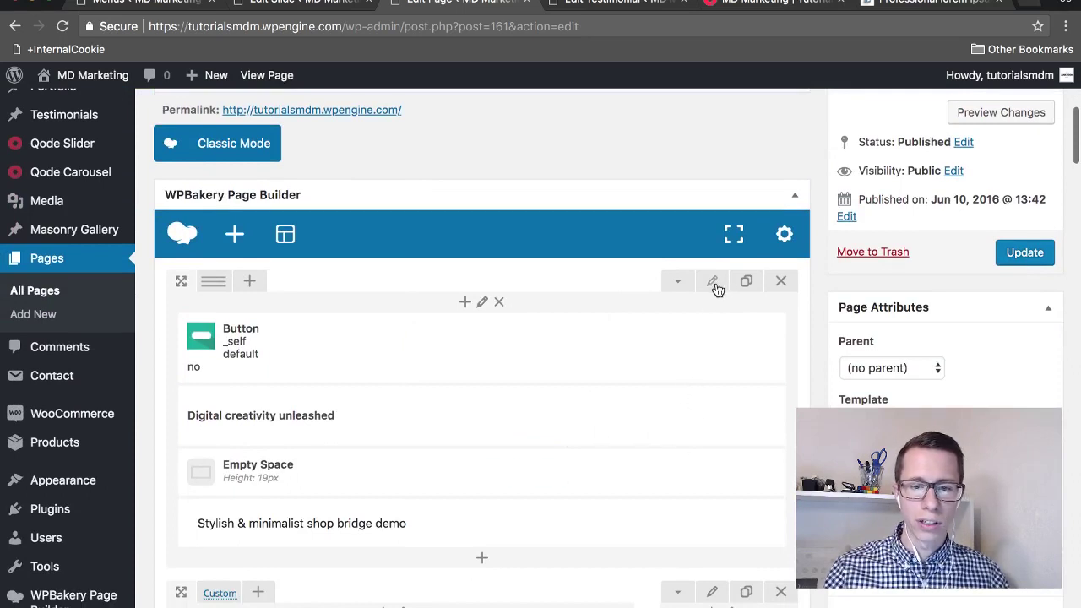
left_click(713, 282)
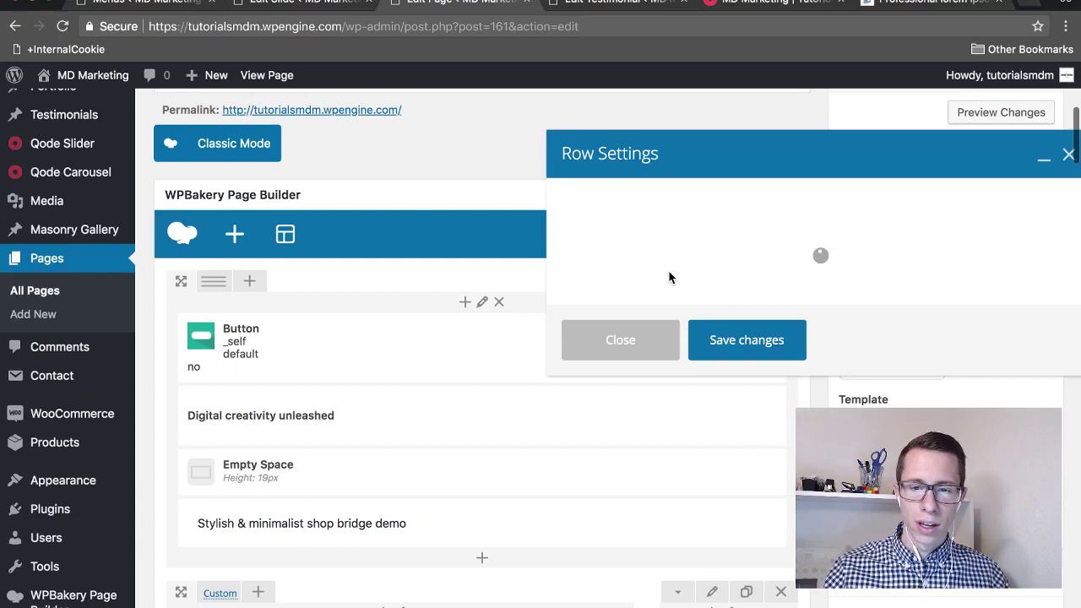
scroll(646, 317, "down", 5)
scroll(645, 319, "down", 6)
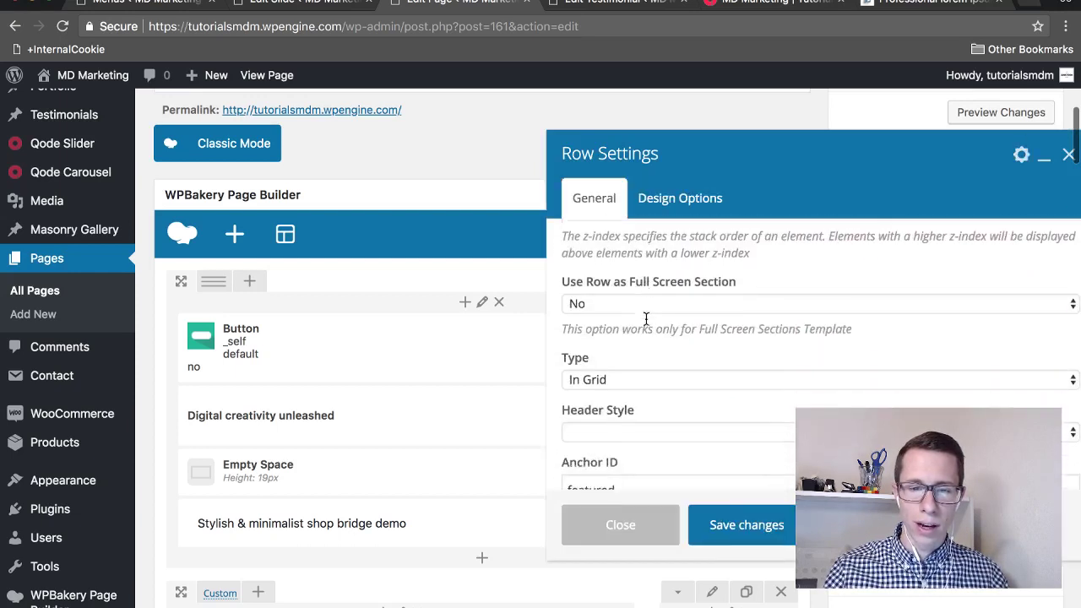
double_click(599, 358)
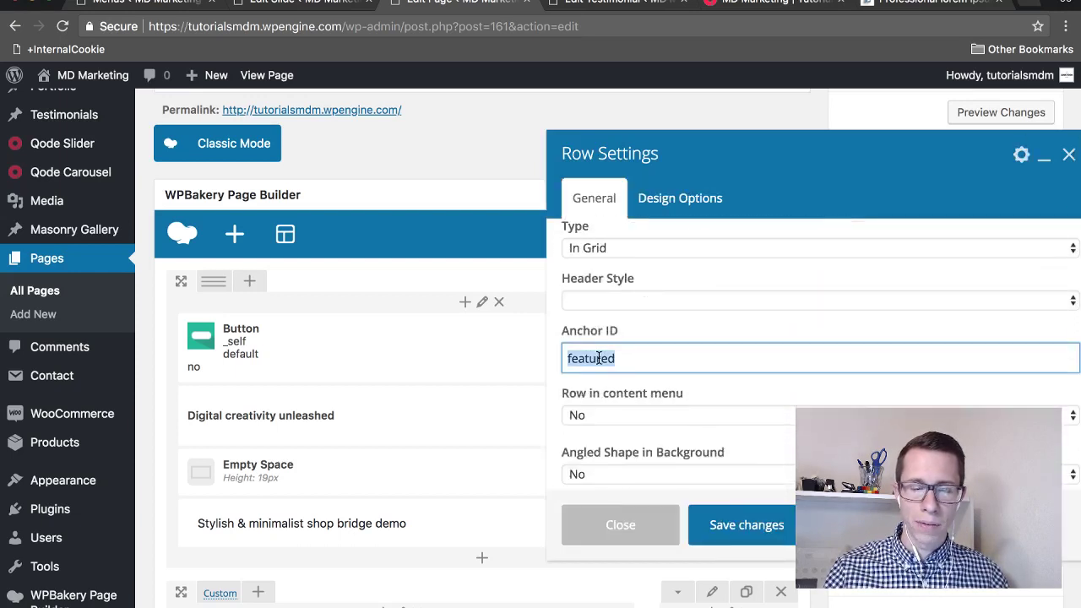
left_click(686, 211)
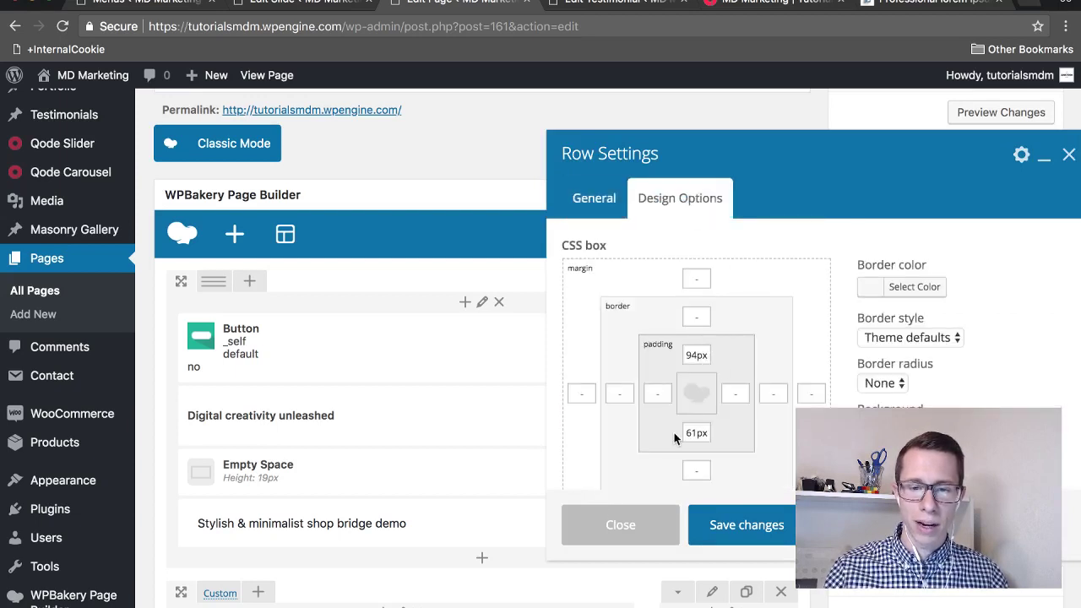
left_click(642, 534)
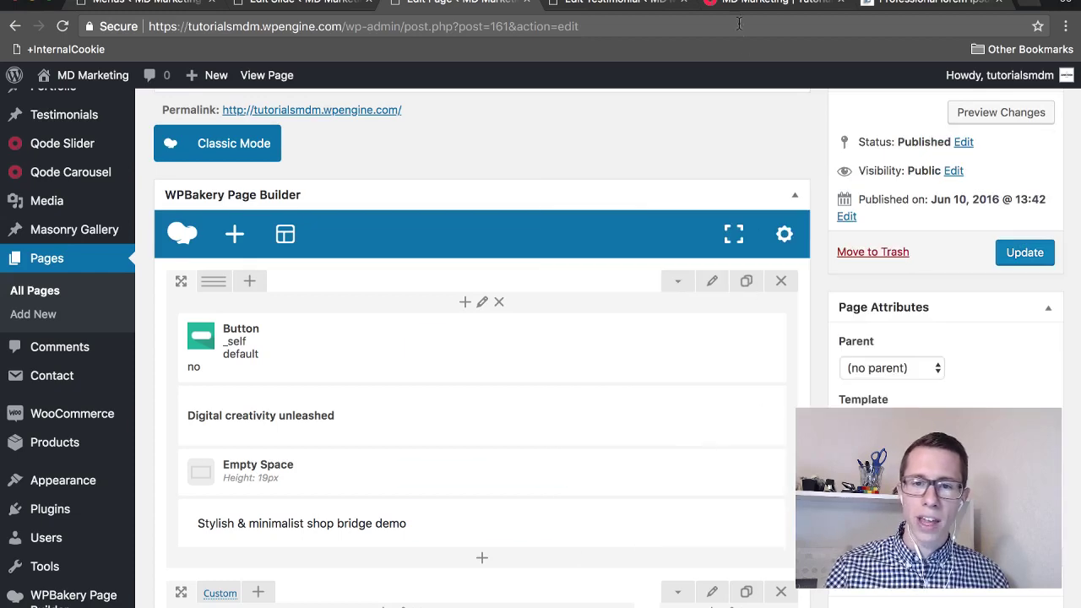
Return to the live homepage and follow the slide's Shop Collection button to test its anchor link.
left_click(737, 5)
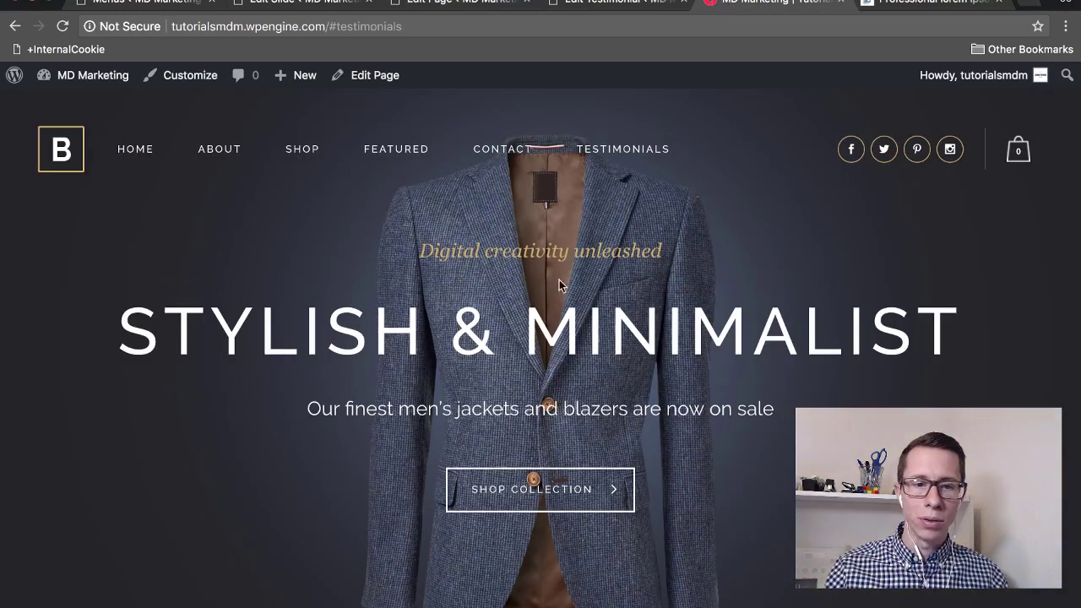
left_click(520, 493)
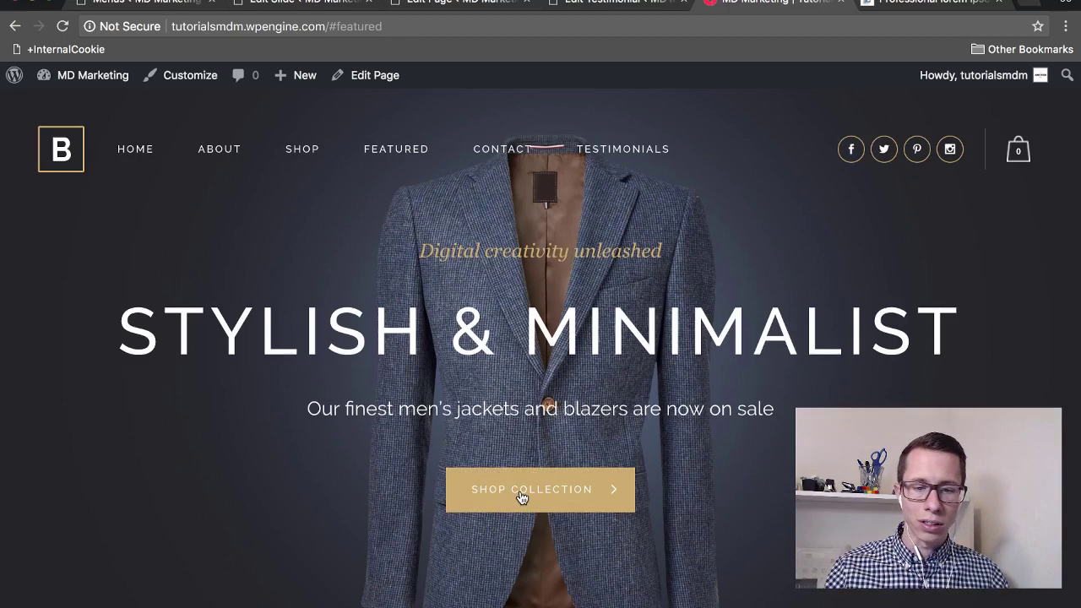